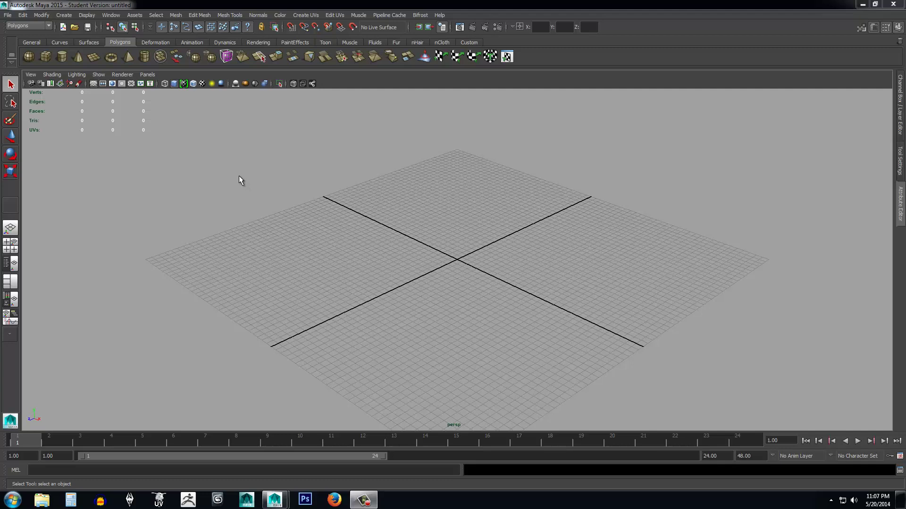
Step: Start a new scene and begin a new project named Project_1 in the Project Window
{"action": "left_click", "coordinate": [8, 15]}
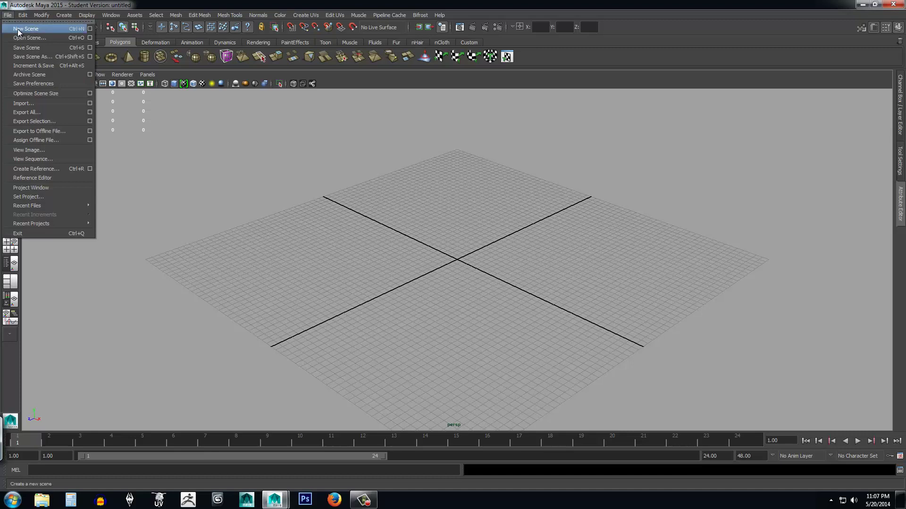
{"action": "left_click", "coordinate": [18, 29]}
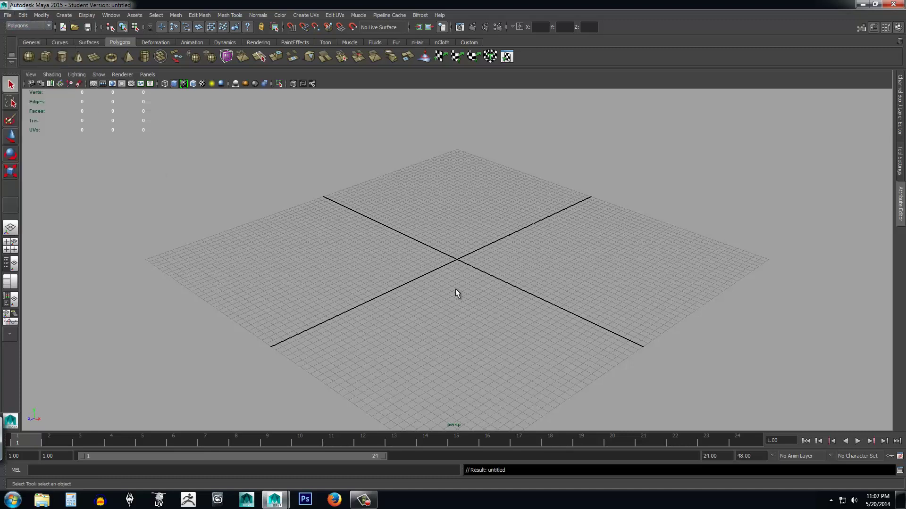
{"action": "left_click", "coordinate": [9, 16]}
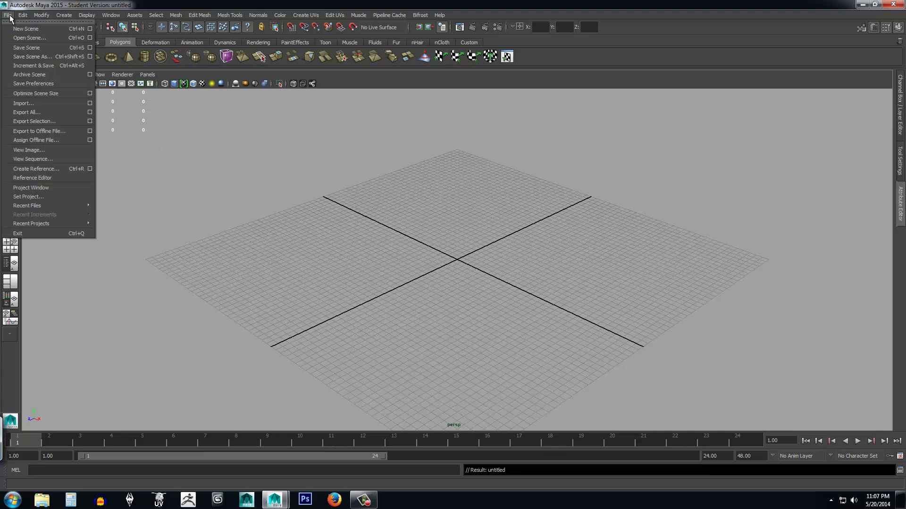
{"action": "left_click", "coordinate": [40, 188]}
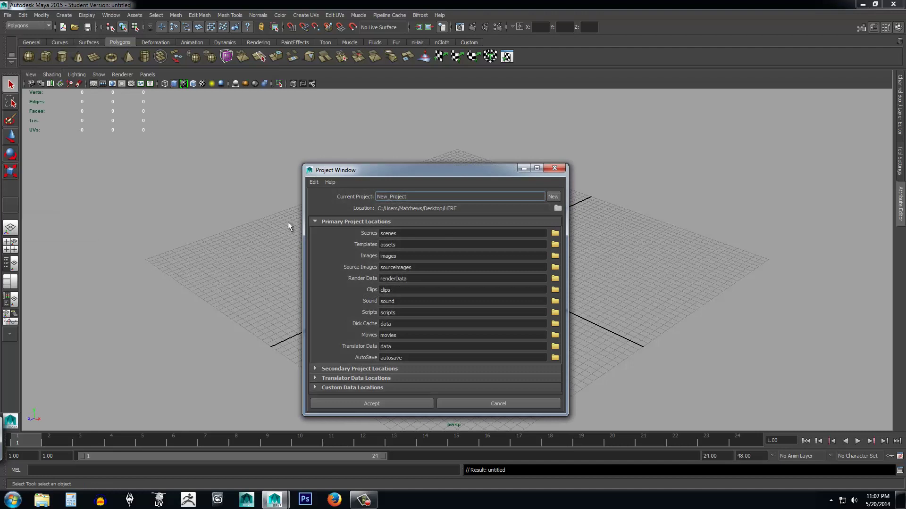
{"action": "left_click_drag", "start_coordinate": [375, 171], "coordinate": [385, 144]}
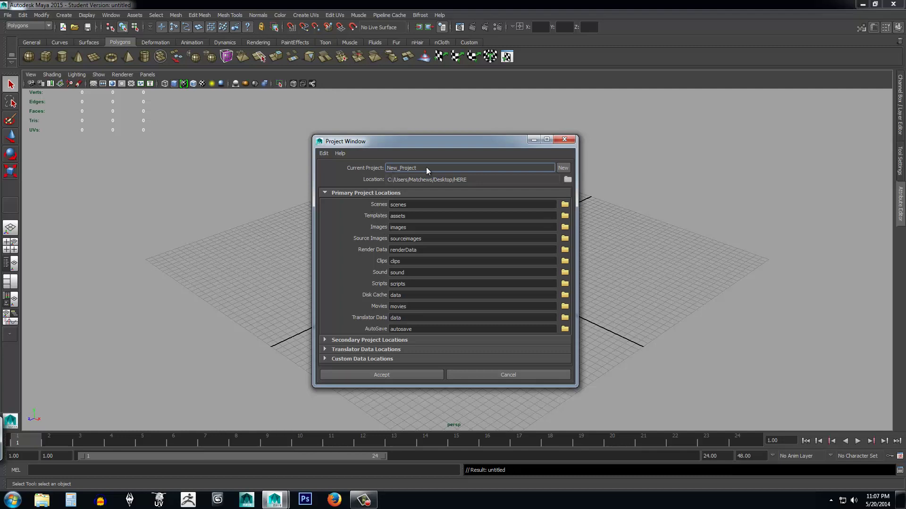
{"action": "left_click", "coordinate": [562, 170]}
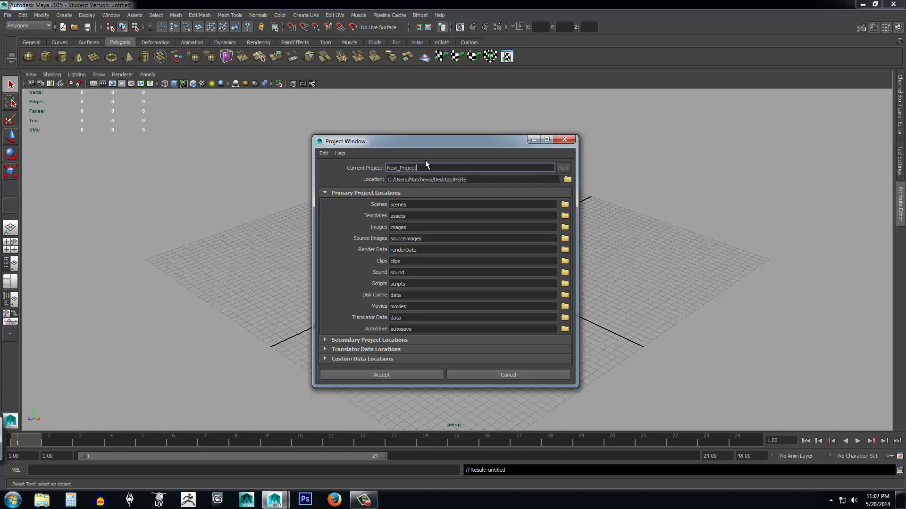
{"action": "left_click_drag", "start_coordinate": [422, 168], "coordinate": [373, 168]}
{"action": "type", "text": "Project_1"}
Step: Create a folder named Project_1 on the Desktop and choose it as the project's location
{"action": "left_click", "coordinate": [568, 180]}
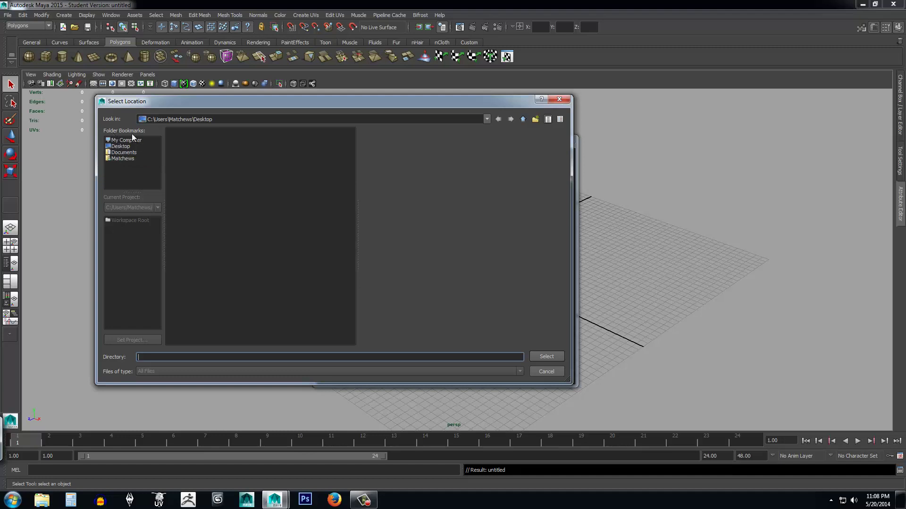
{"action": "left_click", "coordinate": [122, 147]}
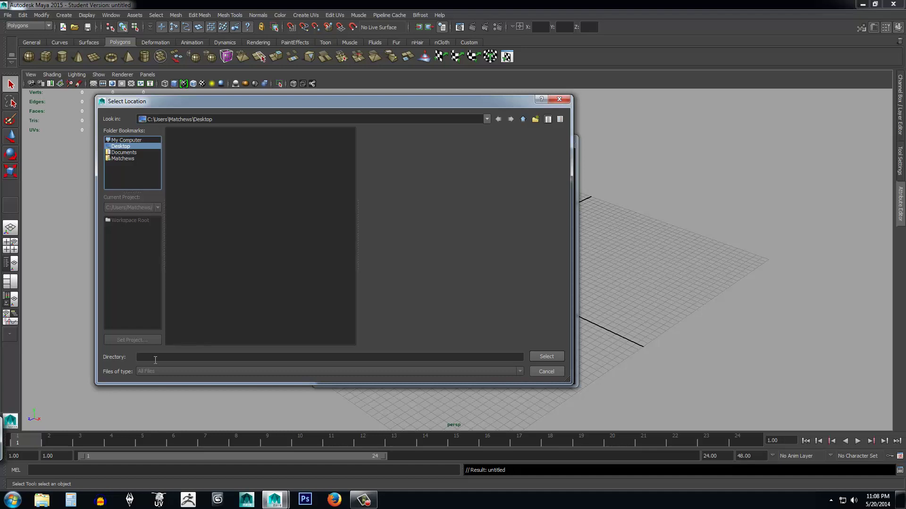
{"action": "right_click", "coordinate": [200, 162]}
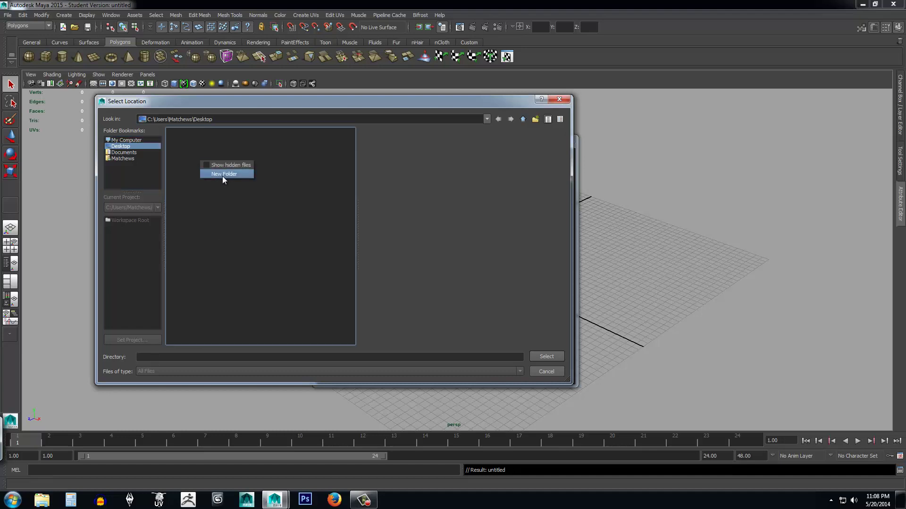
{"action": "left_click", "coordinate": [222, 177]}
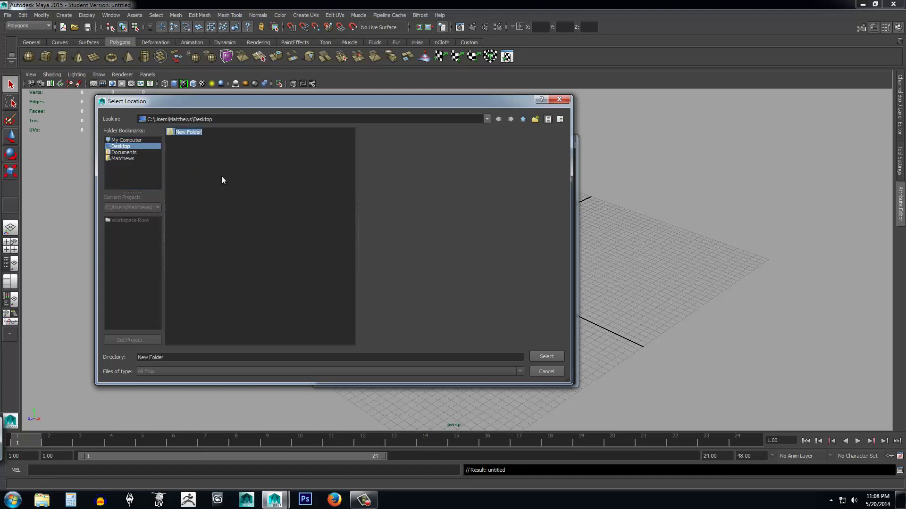
{"action": "type", "text": "Project_1"}
{"action": "key", "text": "Return"}
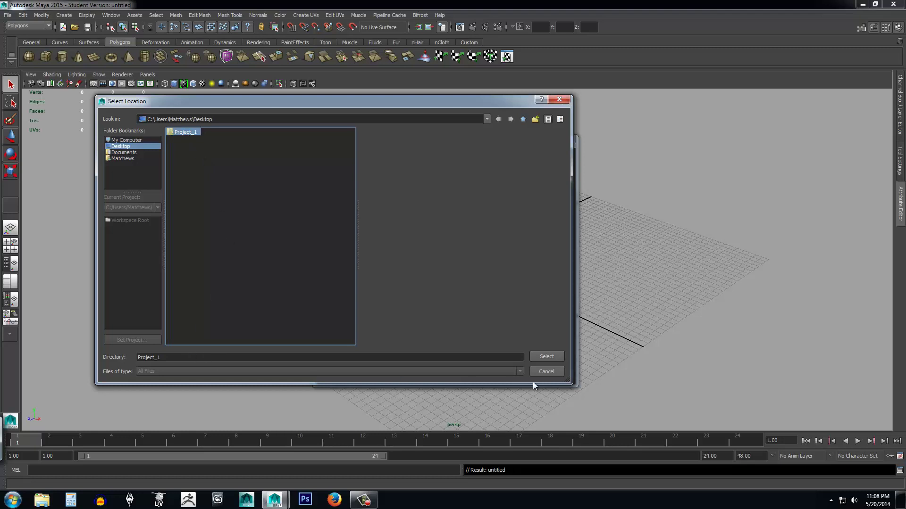
{"action": "left_click", "coordinate": [546, 357]}
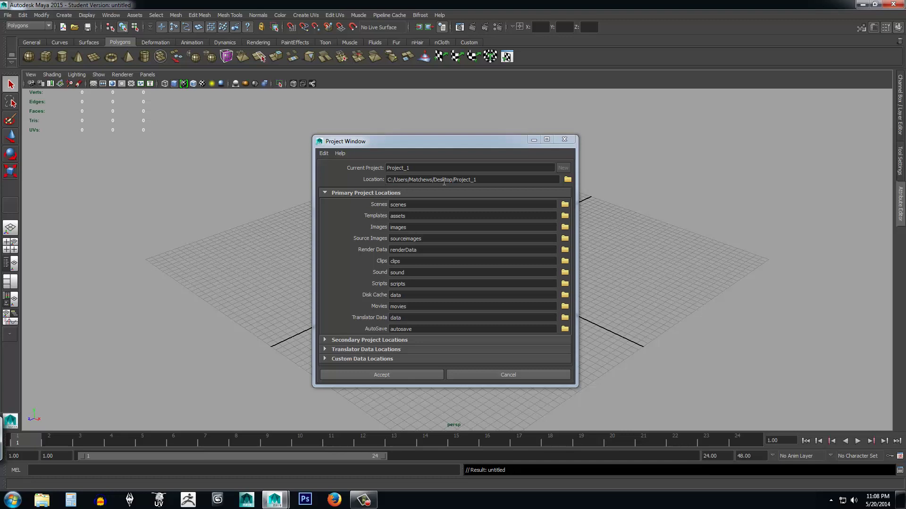
Step: Review the project's name, location and primary folder entries such as scenes, assets, images, sourceimages, clips, sound and scripts
{"action": "left_click", "coordinate": [487, 181]}
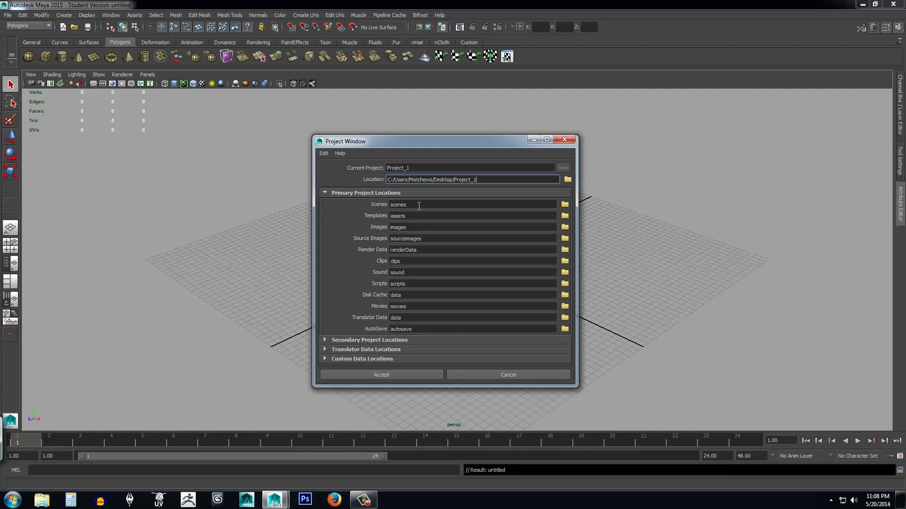
{"action": "left_click", "coordinate": [419, 207]}
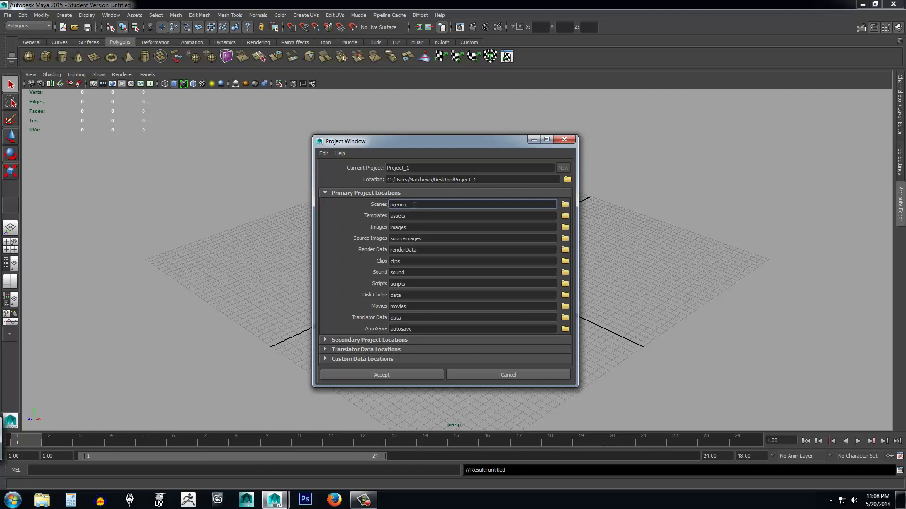
{"action": "left_click", "coordinate": [417, 218]}
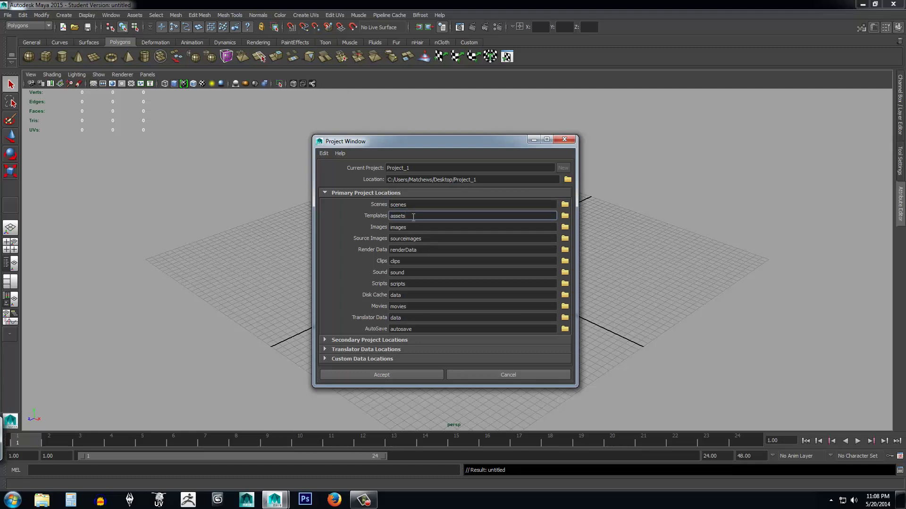
{"action": "left_click", "coordinate": [408, 227]}
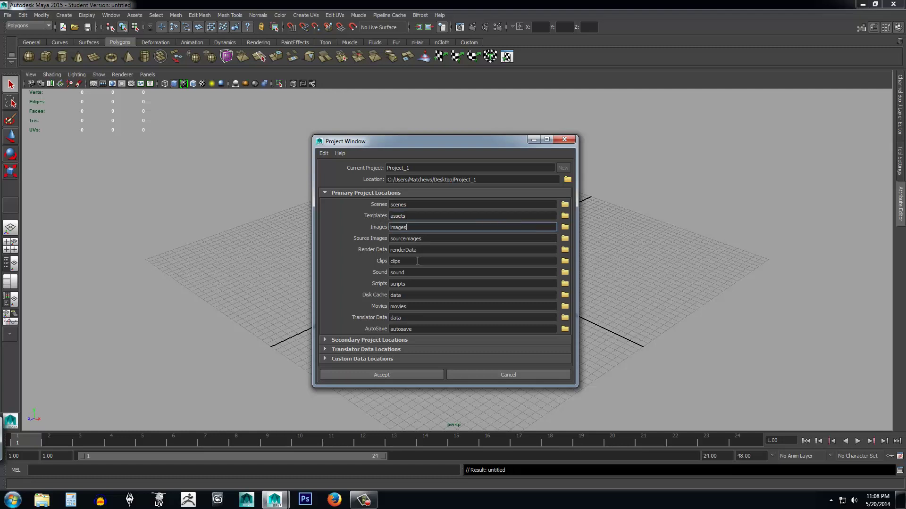
{"action": "left_click", "coordinate": [429, 239]}
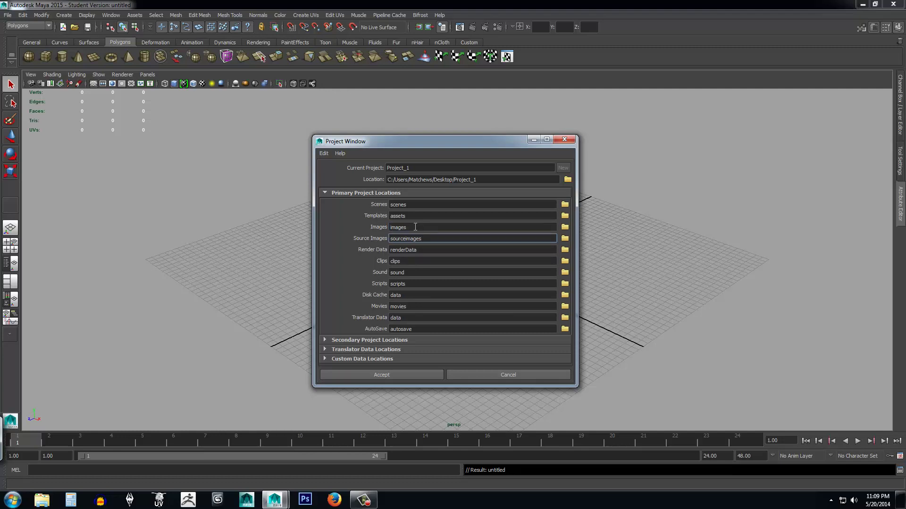
{"action": "left_click_drag", "start_coordinate": [416, 226], "coordinate": [355, 225]}
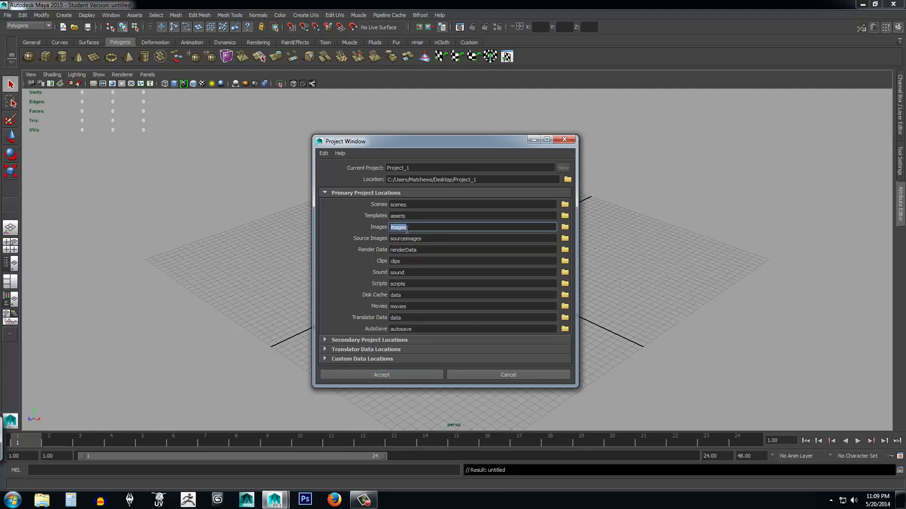
{"action": "left_click", "coordinate": [406, 262]}
{"action": "left_click", "coordinate": [407, 273]}
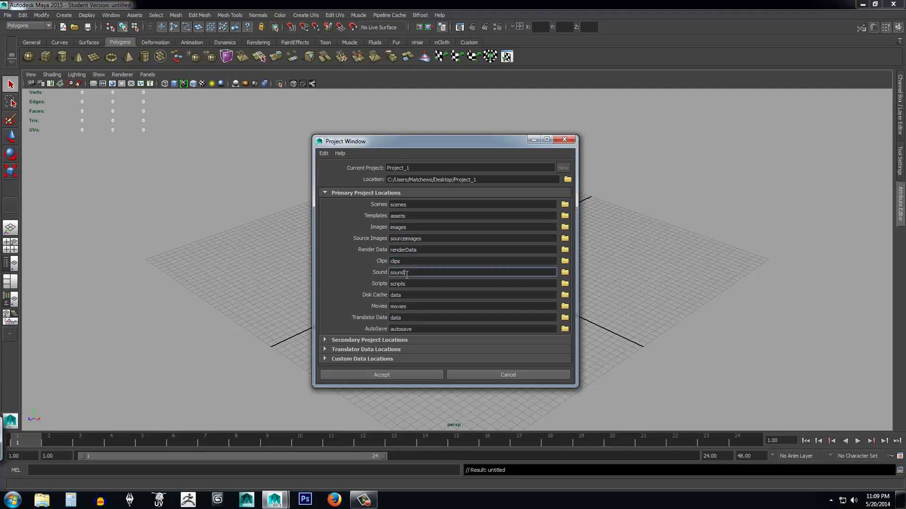
{"action": "left_click", "coordinate": [410, 283]}
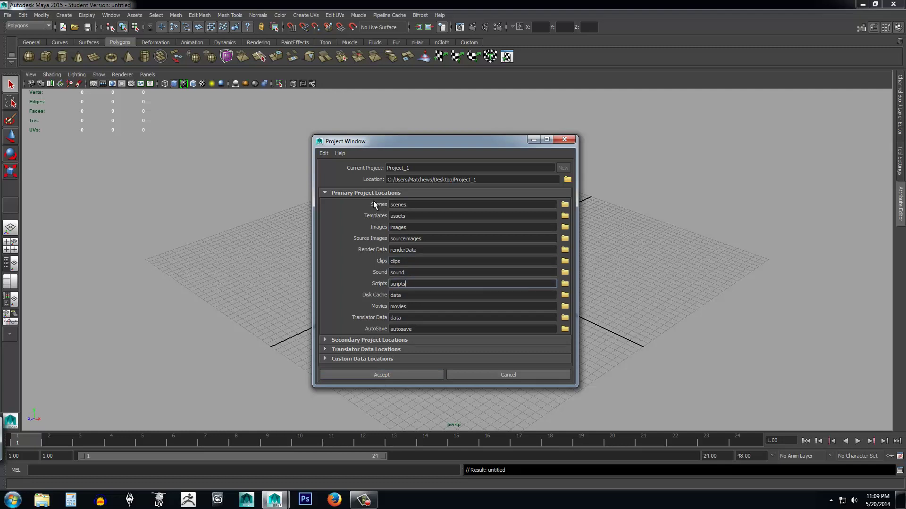
{"action": "left_click", "coordinate": [400, 271]}
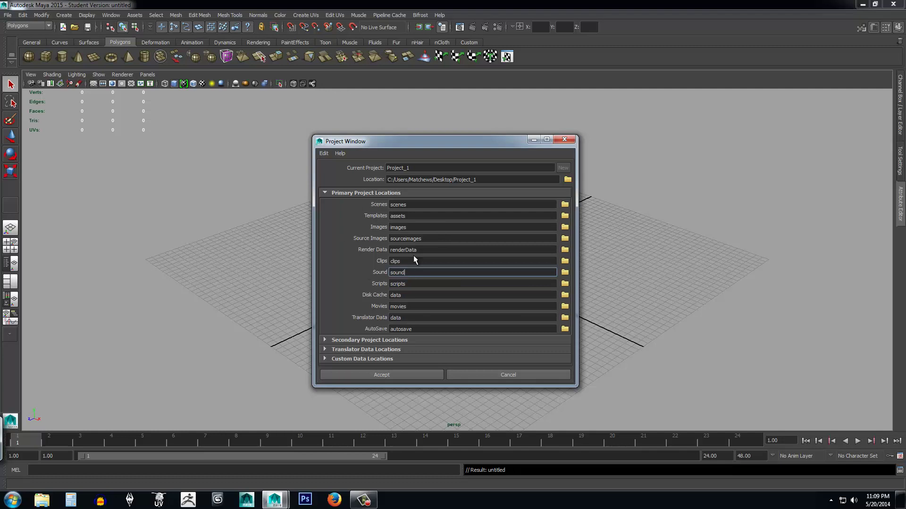
{"action": "left_click", "coordinate": [416, 205]}
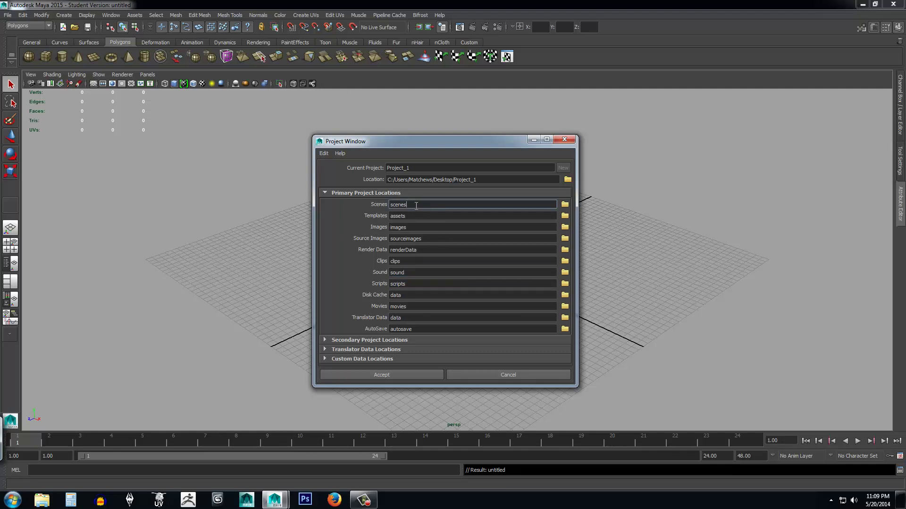
{"action": "left_click", "coordinate": [416, 216]}
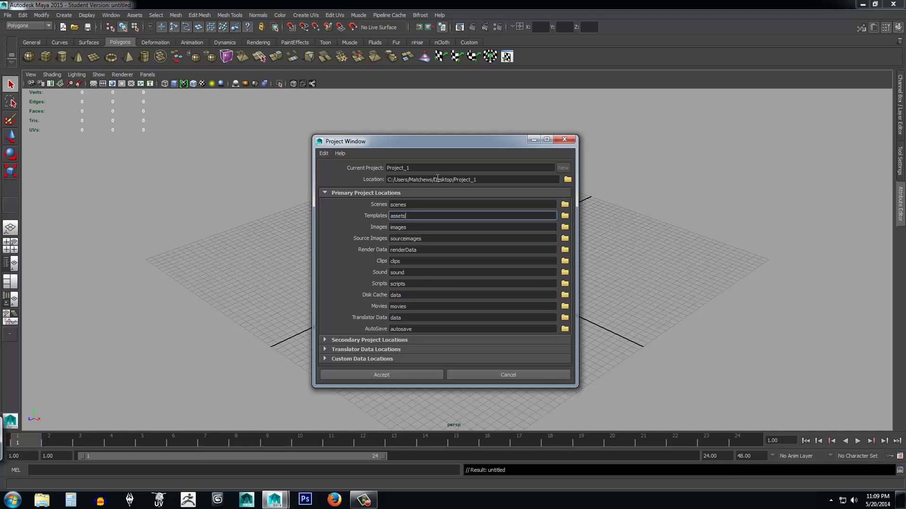
{"action": "left_click", "coordinate": [408, 168]}
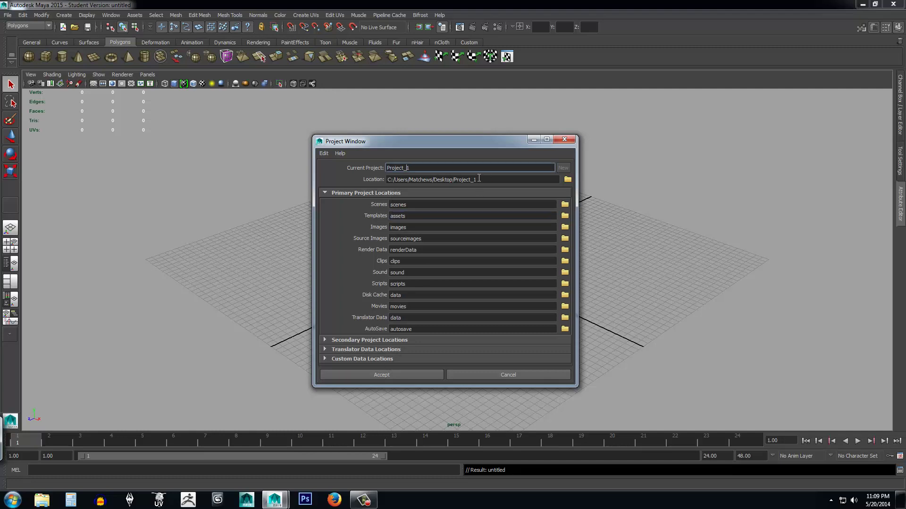
{"action": "left_click", "coordinate": [395, 180]}
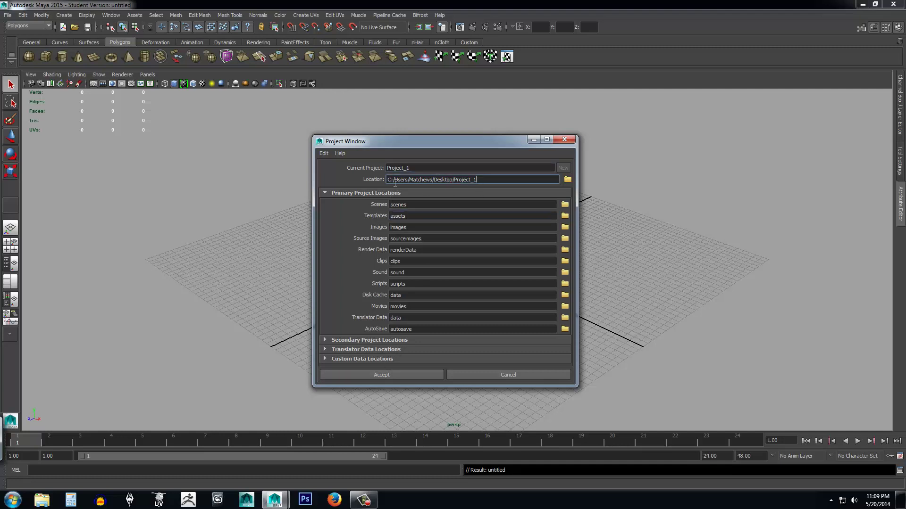
Step: Accept the project settings, then switch to the desktop and open the inner Project_1 folder in Windows Explorer
{"action": "left_click", "coordinate": [394, 374]}
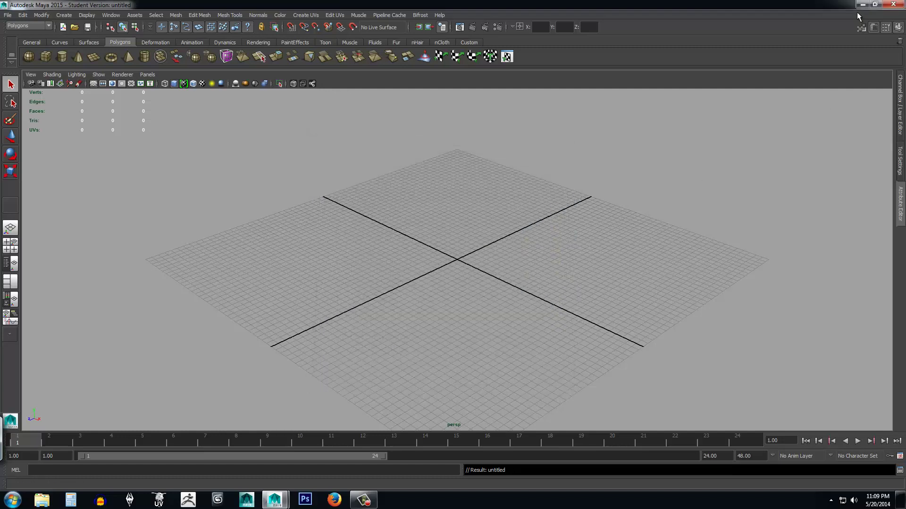
{"action": "left_click", "coordinate": [861, 5]}
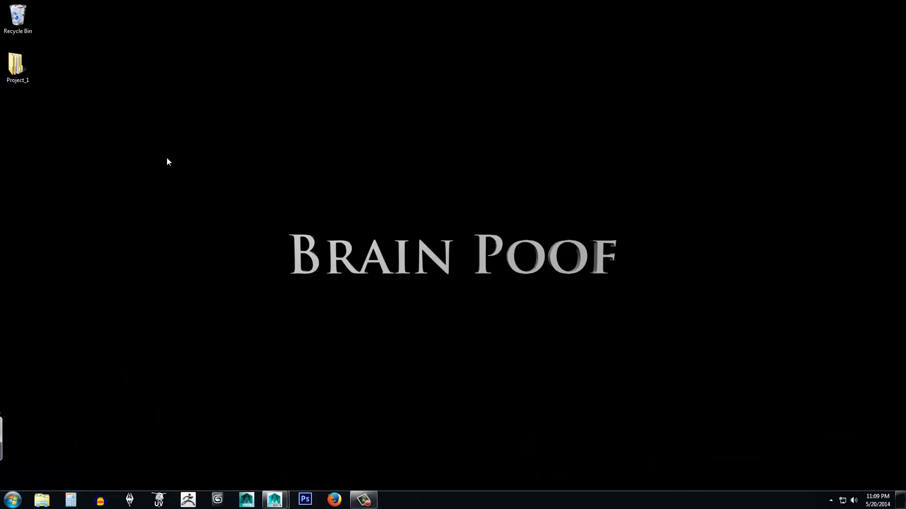
{"action": "double_click", "coordinate": [15, 72]}
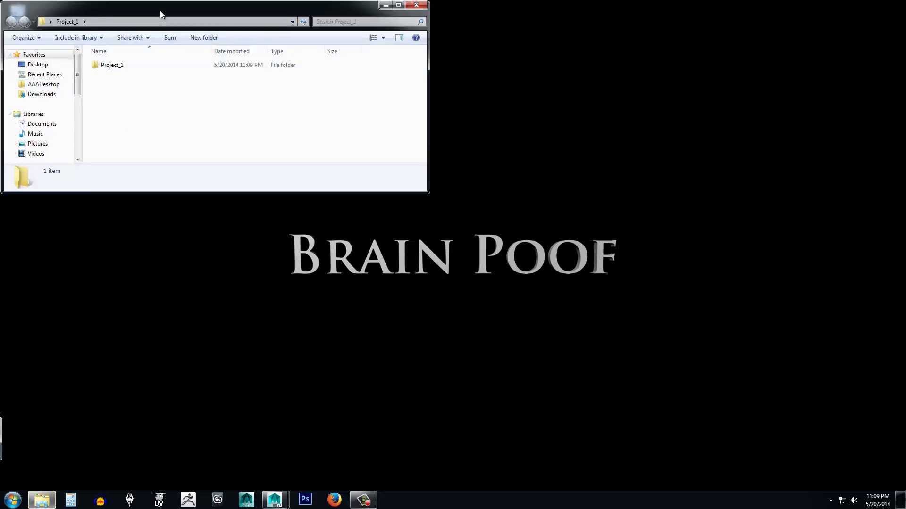
{"action": "left_click_drag", "start_coordinate": [160, 10], "coordinate": [397, 86]}
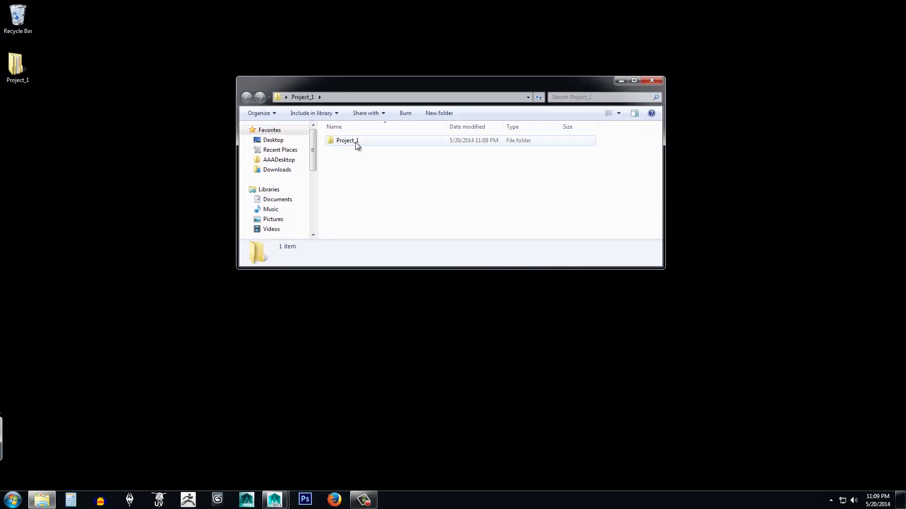
{"action": "double_click", "coordinate": [356, 143]}
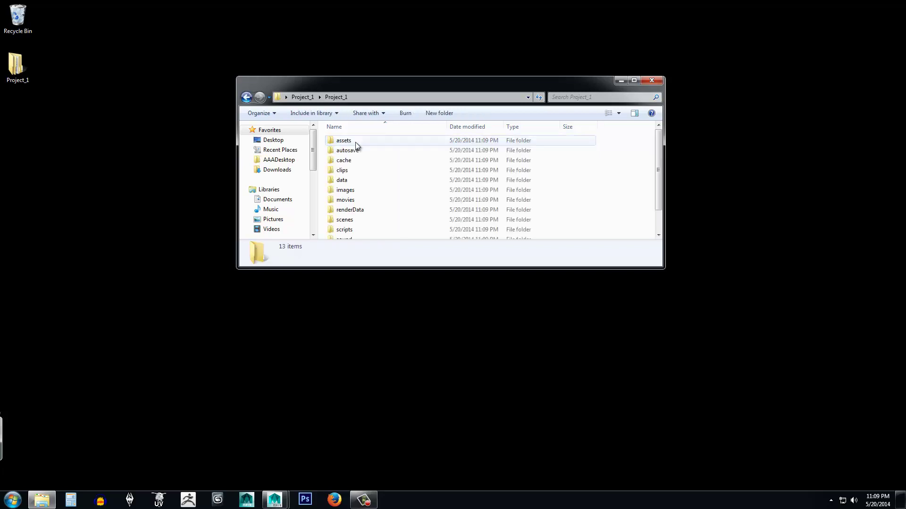
Step: Look through the project's subfolders, including clips and scenes, and open the images folder
{"action": "left_click", "coordinate": [351, 191]}
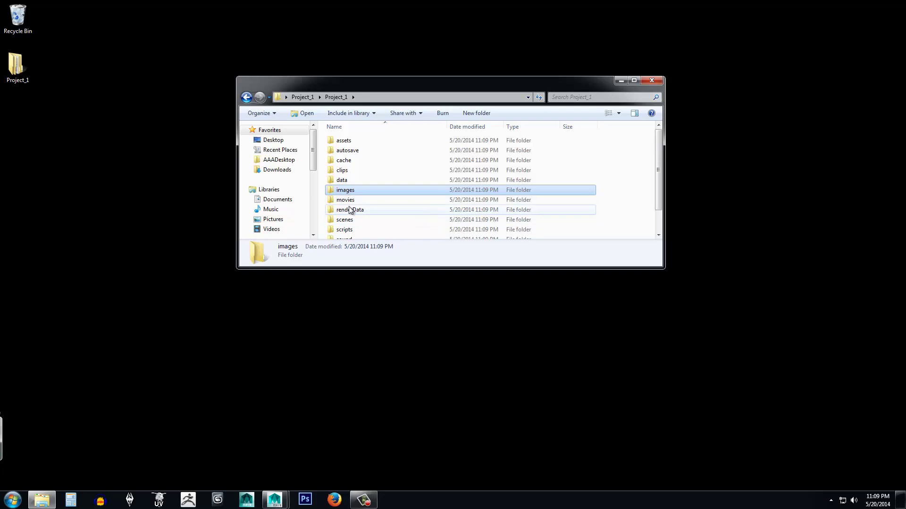
{"action": "left_click", "coordinate": [351, 172]}
{"action": "scroll", "coordinate": [360, 211], "scroll_direction": "down", "scroll_amount": 1}
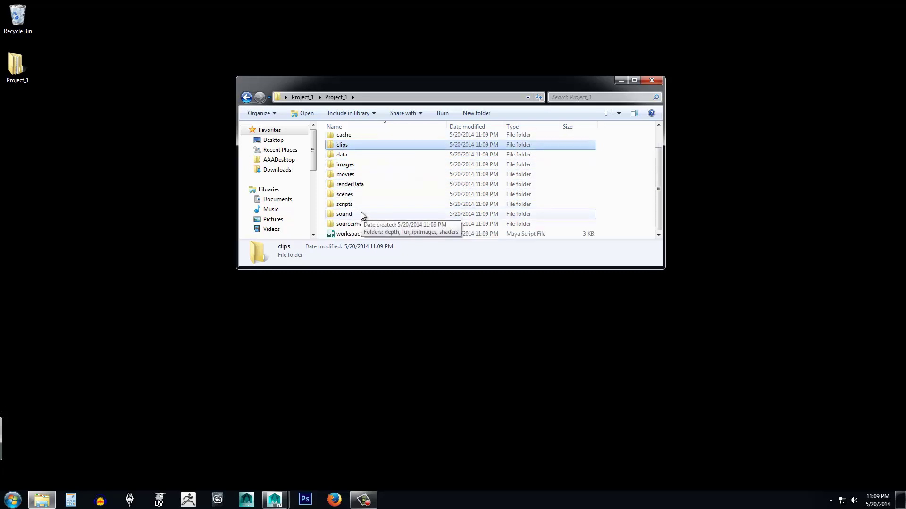
{"action": "left_click", "coordinate": [361, 195]}
{"action": "scroll", "coordinate": [375, 216], "scroll_direction": "up", "scroll_amount": 1}
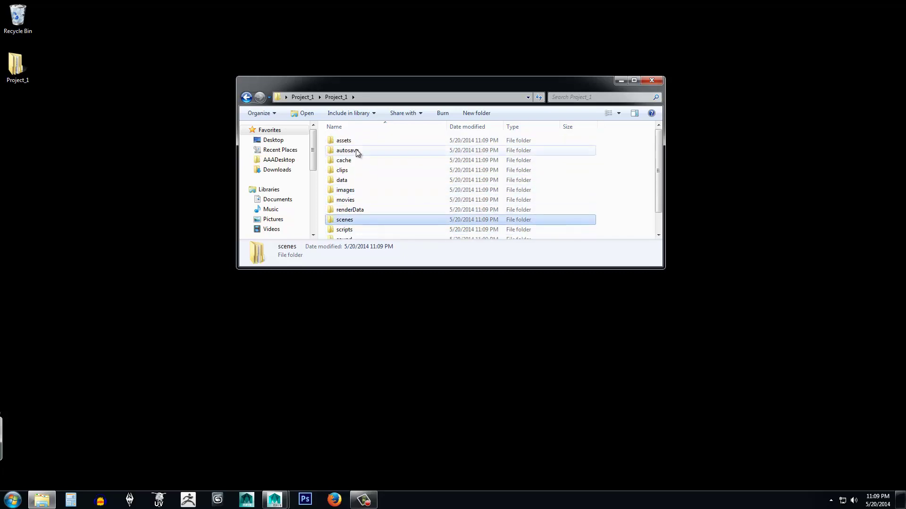
{"action": "scroll", "coordinate": [349, 210], "scroll_direction": "down", "scroll_amount": 1}
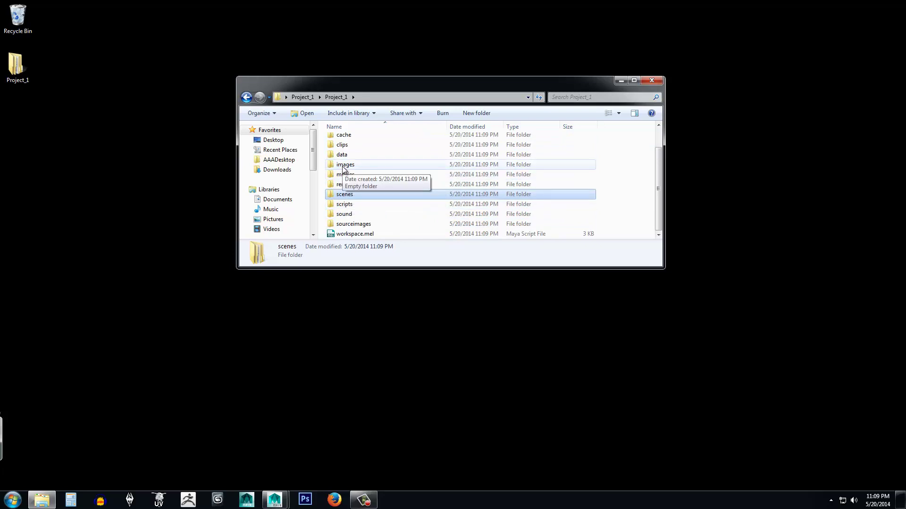
{"action": "double_click", "coordinate": [344, 165]}
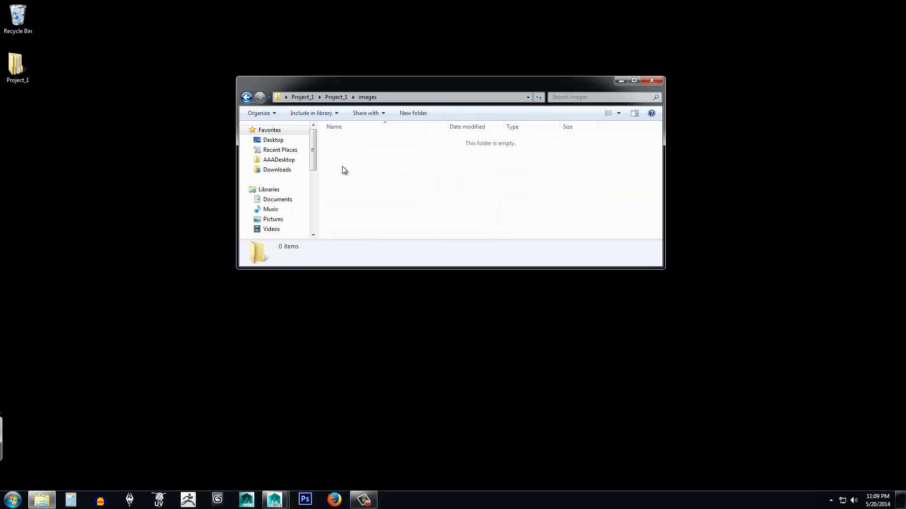
Step: Look inside the scenes folder of Project_1, return to the project folder and close the Explorer window
{"action": "left_click", "coordinate": [335, 98]}
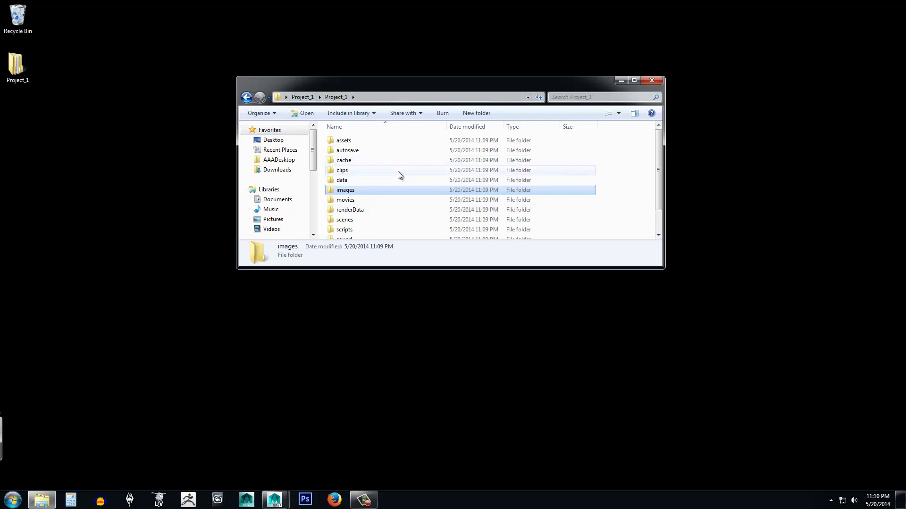
{"action": "double_click", "coordinate": [348, 219]}
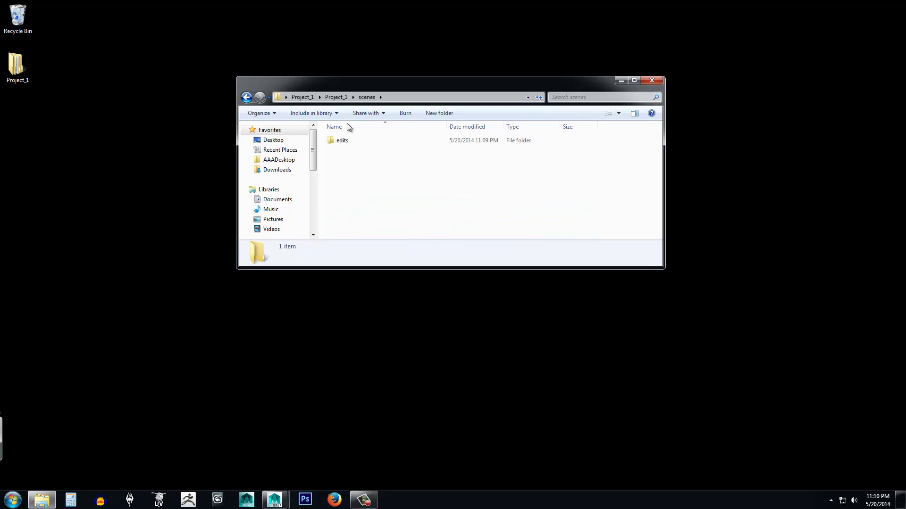
{"action": "left_click", "coordinate": [336, 97]}
{"action": "left_click", "coordinate": [652, 81]}
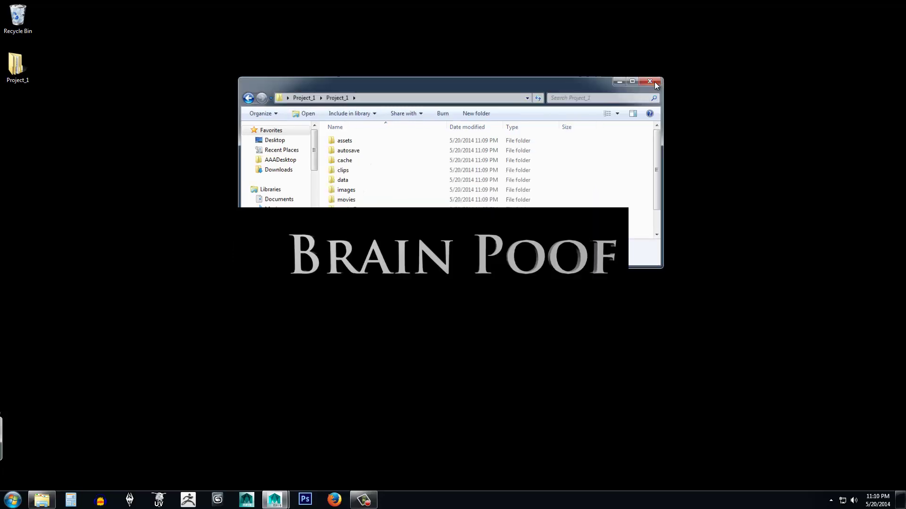
Step: Switch back to Maya and start a new project named Project_2 in the Project Window
{"action": "mouse_move", "coordinate": [278, 501]}
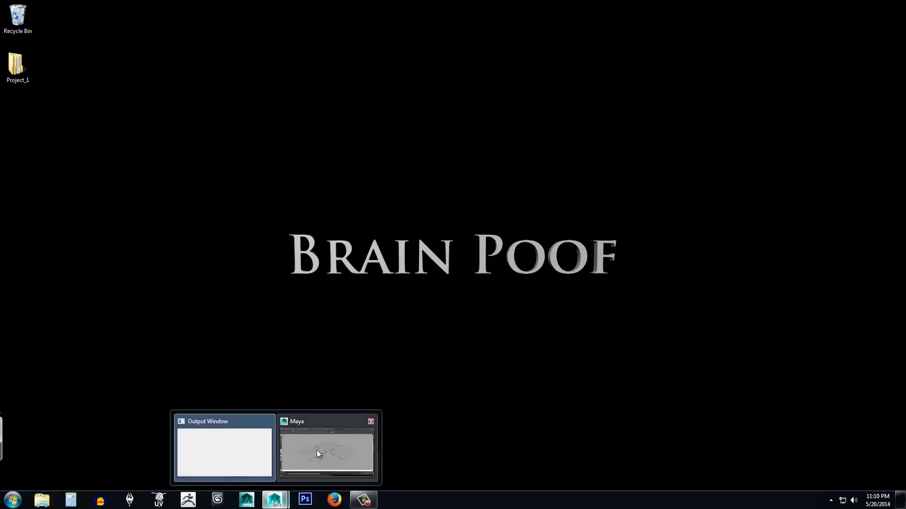
{"action": "left_click", "coordinate": [316, 450]}
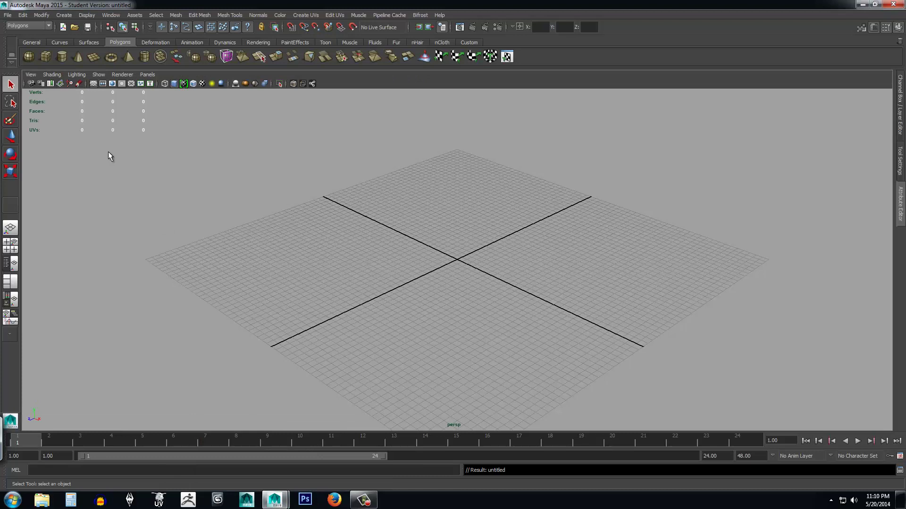
{"action": "left_click", "coordinate": [8, 16]}
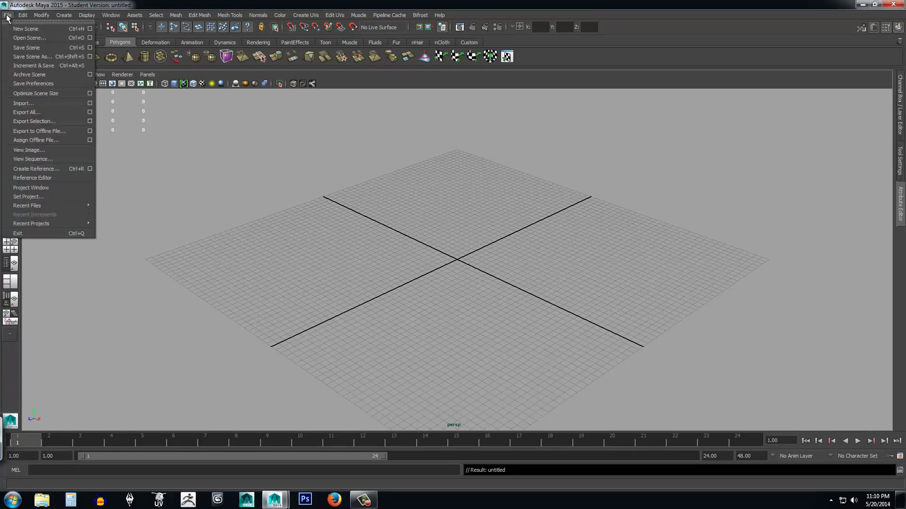
{"action": "left_click", "coordinate": [26, 188]}
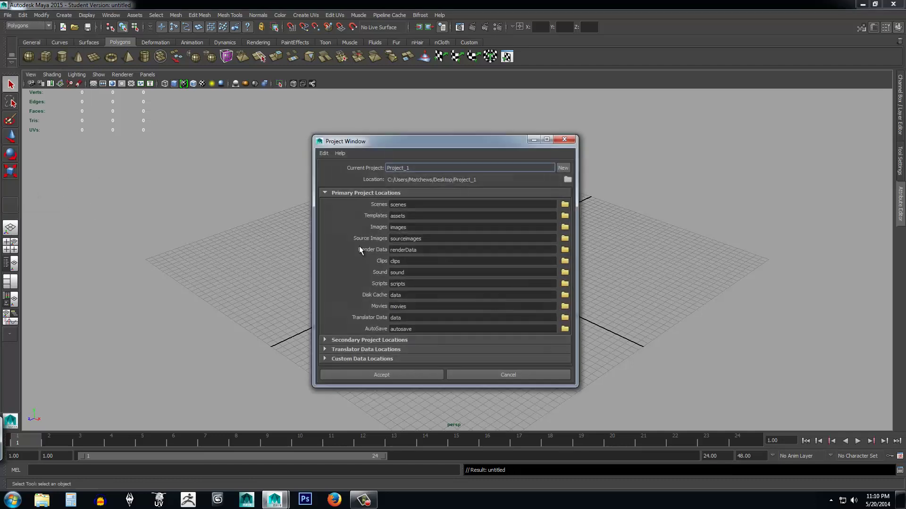
{"action": "left_click", "coordinate": [563, 168]}
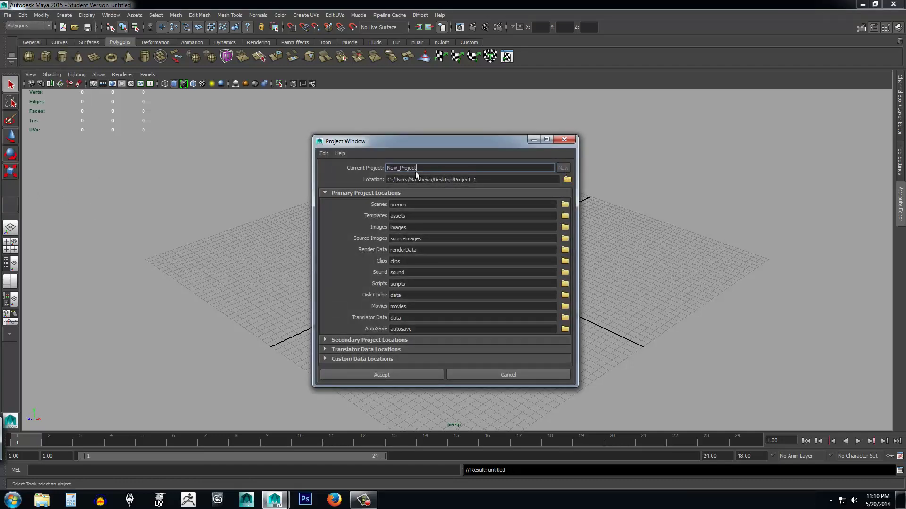
{"action": "left_click_drag", "start_coordinate": [419, 168], "coordinate": [347, 165]}
{"action": "type", "text": "Proj"}
Step: Create a folder named Project_2 on the Desktop, choose it as the new project's location and accept the project settings
{"action": "left_click", "coordinate": [567, 180]}
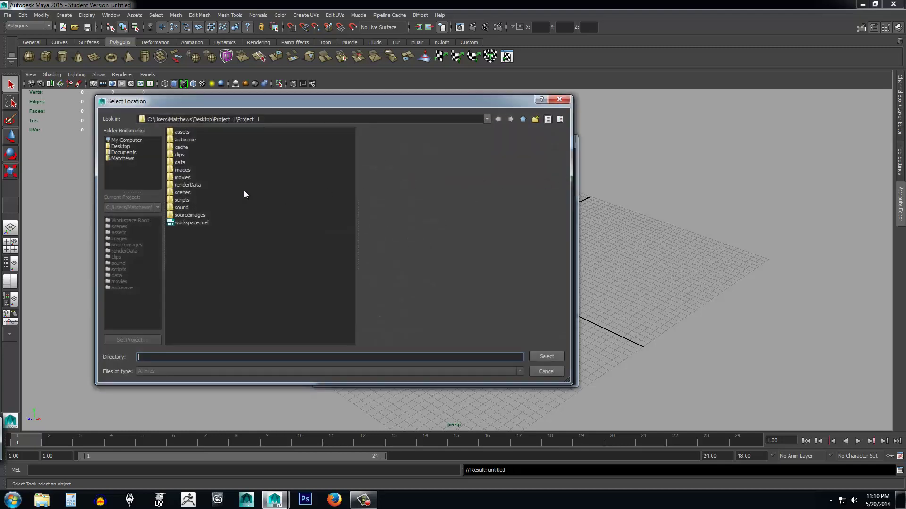
{"action": "left_click", "coordinate": [121, 146]}
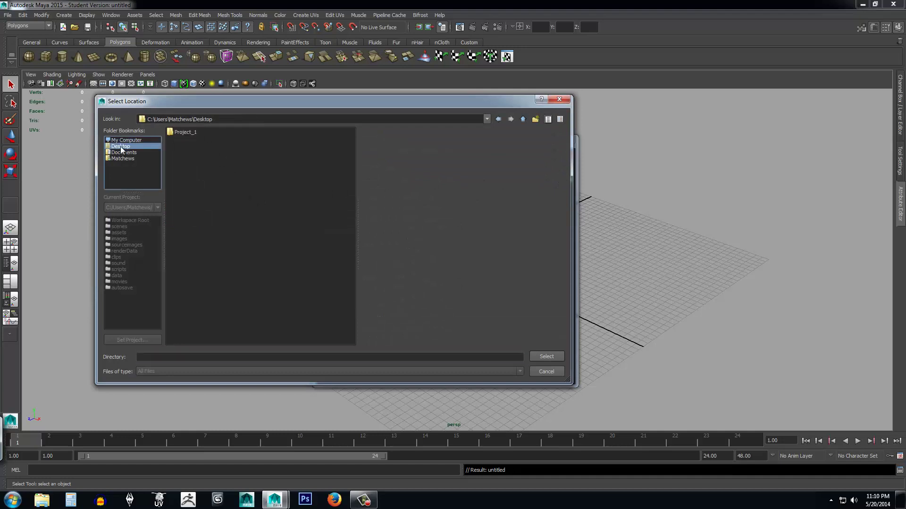
{"action": "right_click", "coordinate": [184, 155]}
{"action": "left_click", "coordinate": [199, 168]}
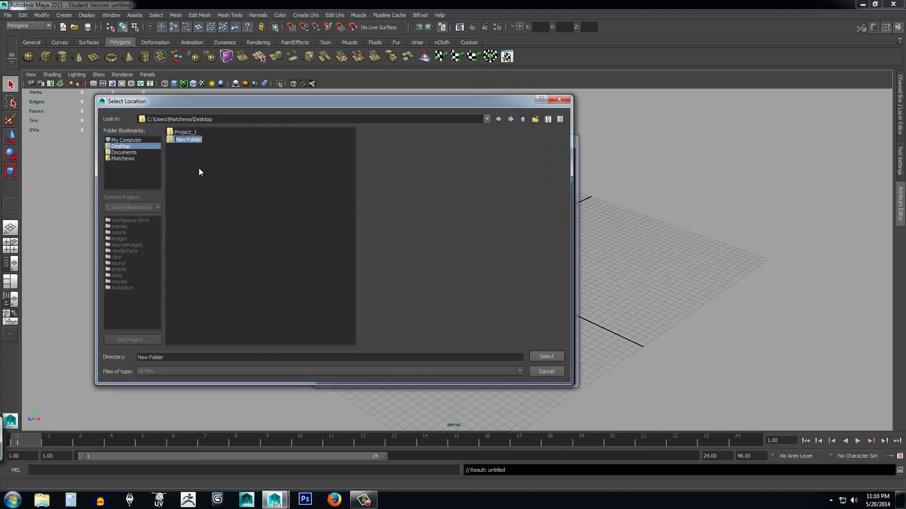
{"action": "type", "text": "Project_2"}
{"action": "key", "text": "Return"}
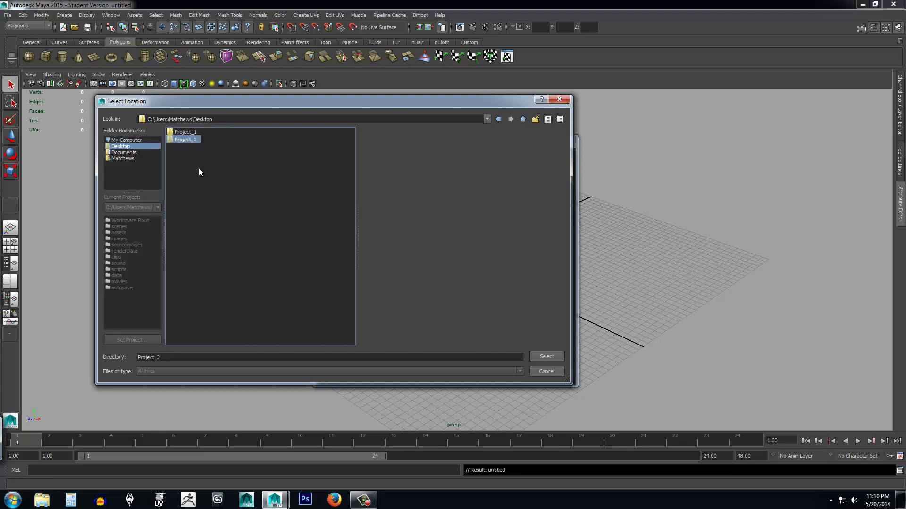
{"action": "left_click", "coordinate": [547, 356]}
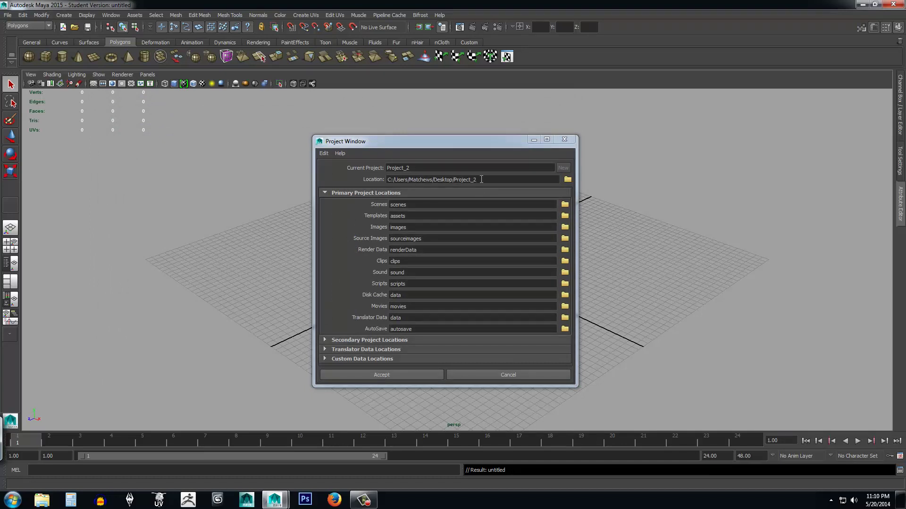
{"action": "left_click", "coordinate": [390, 374]}
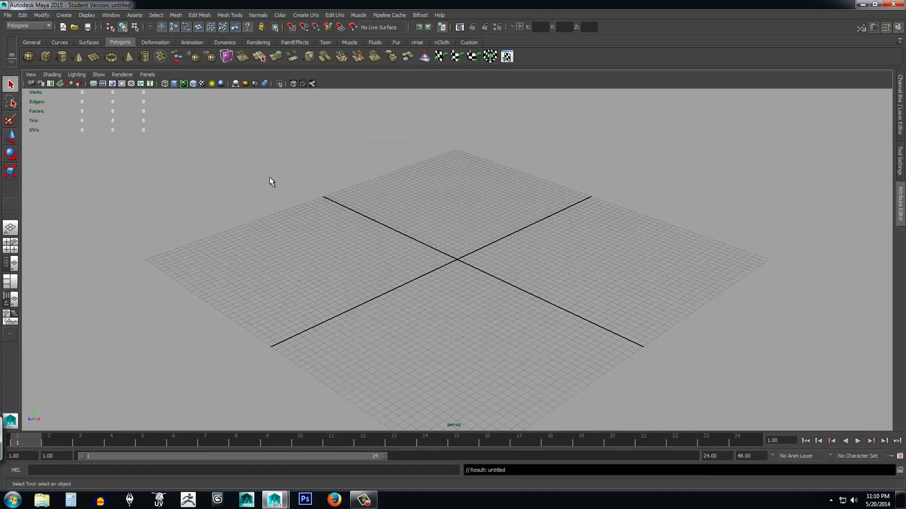
Step: Switch to the desktop and open the inner Project_2 and Project_1 folders in separate Explorer windows to compare their contents
{"action": "left_click", "coordinate": [862, 4]}
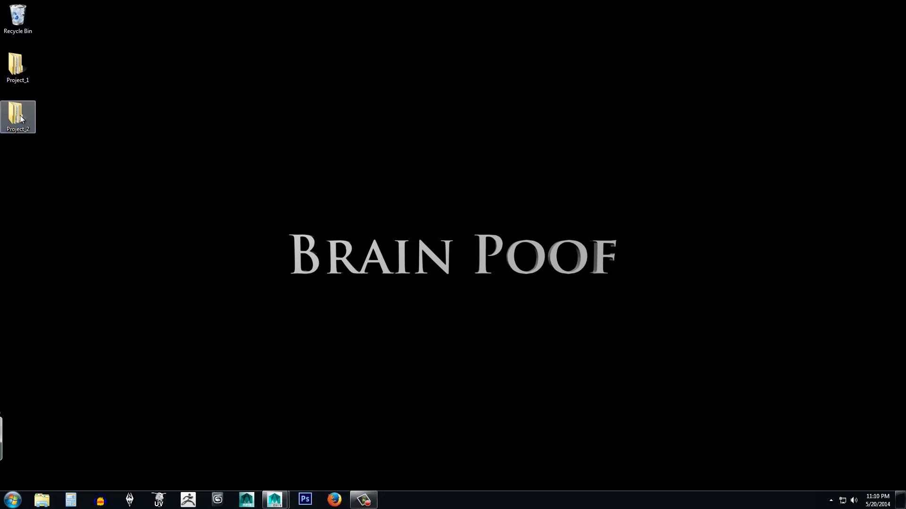
{"action": "double_click", "coordinate": [21, 119]}
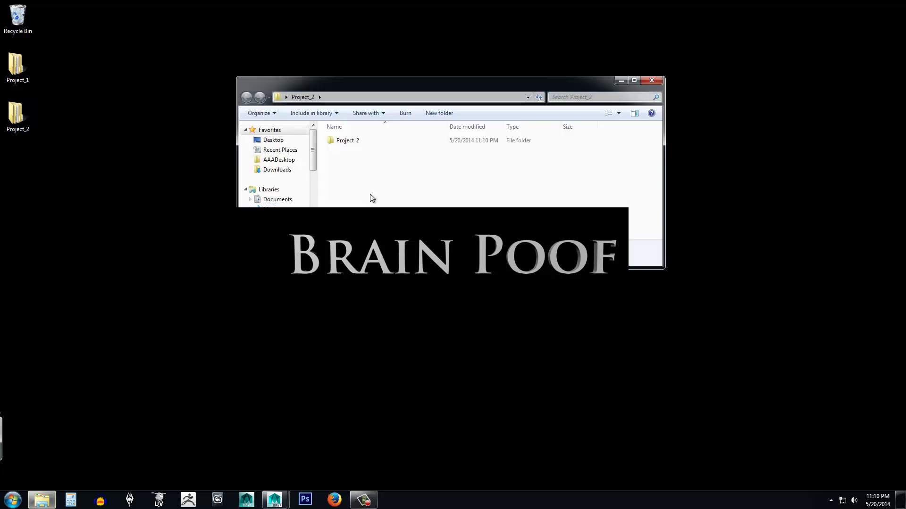
{"action": "double_click", "coordinate": [352, 139]}
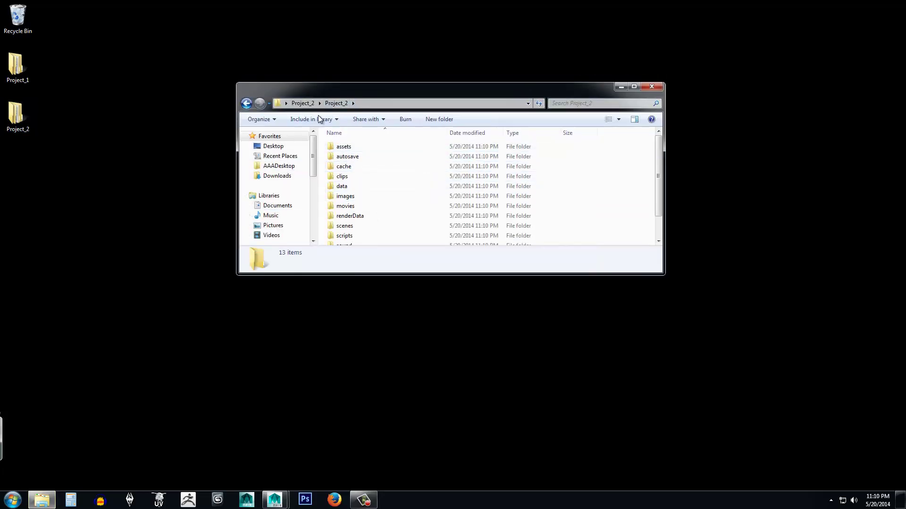
{"action": "double_click", "coordinate": [17, 66]}
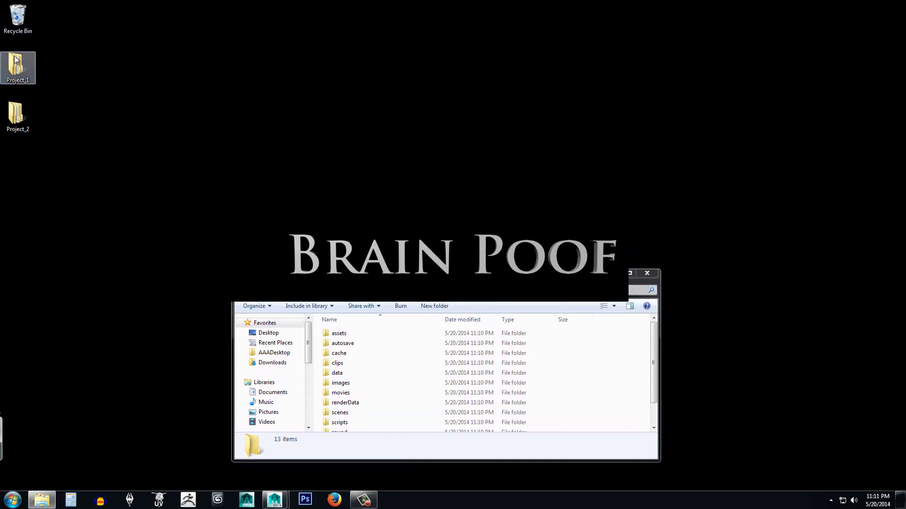
{"action": "left_click_drag", "start_coordinate": [364, 290], "coordinate": [350, 84]}
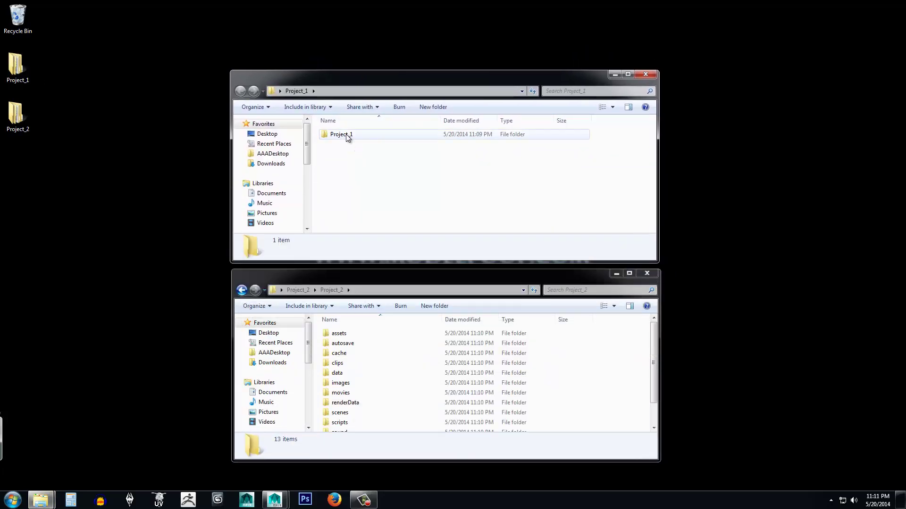
{"action": "double_click", "coordinate": [349, 134]}
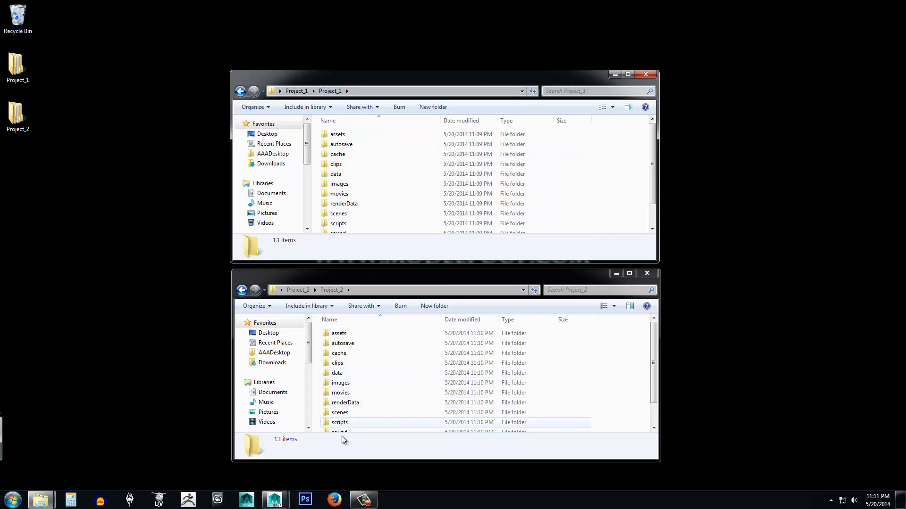
Step: Switch back to Maya, start setting the current project and browse to the outer Project_1 folder on the Desktop
{"action": "mouse_move", "coordinate": [274, 500]}
{"action": "left_click", "coordinate": [302, 460]}
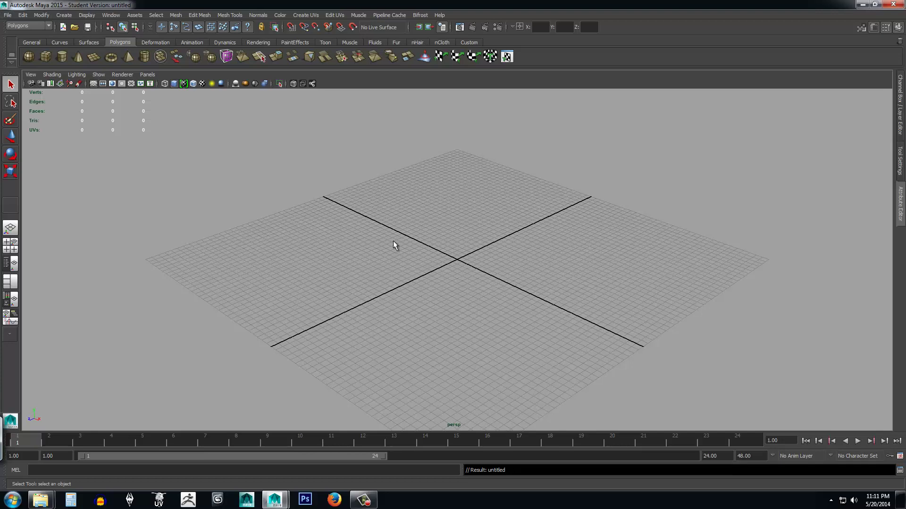
{"action": "left_click", "coordinate": [7, 15]}
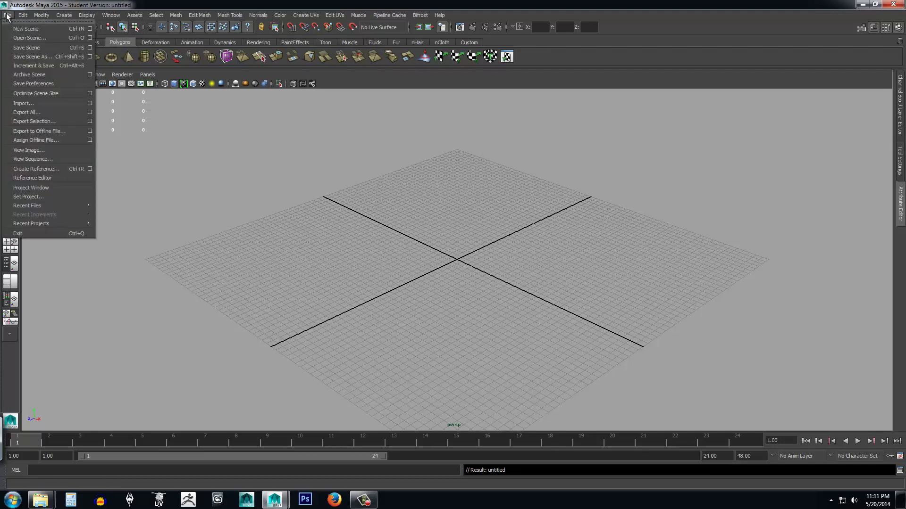
{"action": "left_click", "coordinate": [30, 197]}
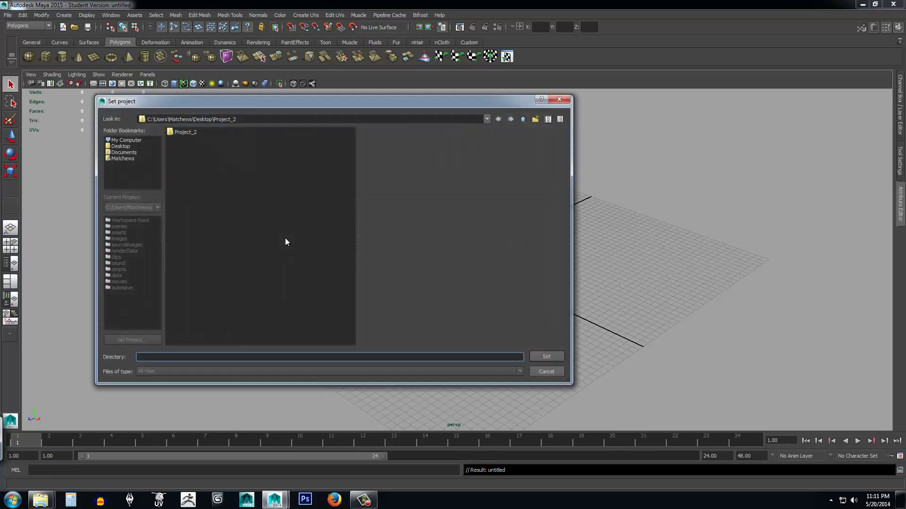
{"action": "left_click", "coordinate": [123, 146]}
{"action": "left_click", "coordinate": [186, 132]}
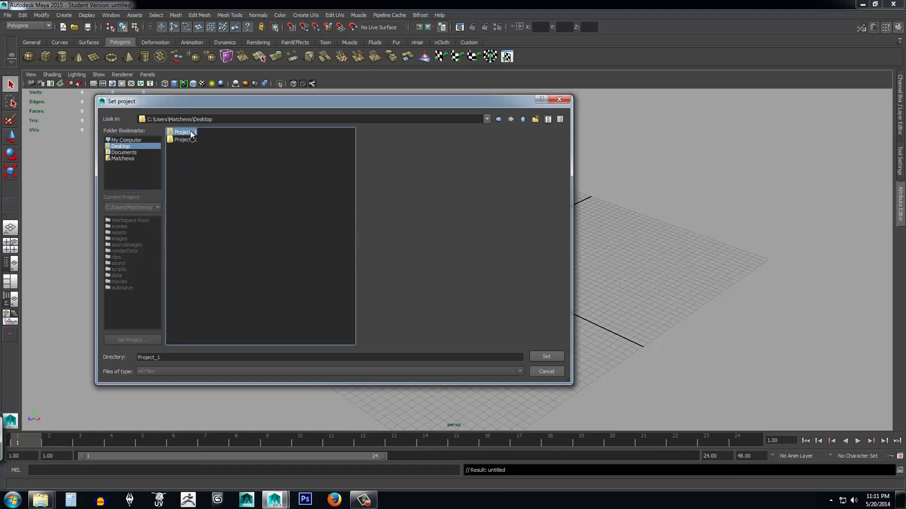
{"action": "double_click", "coordinate": [186, 133]}
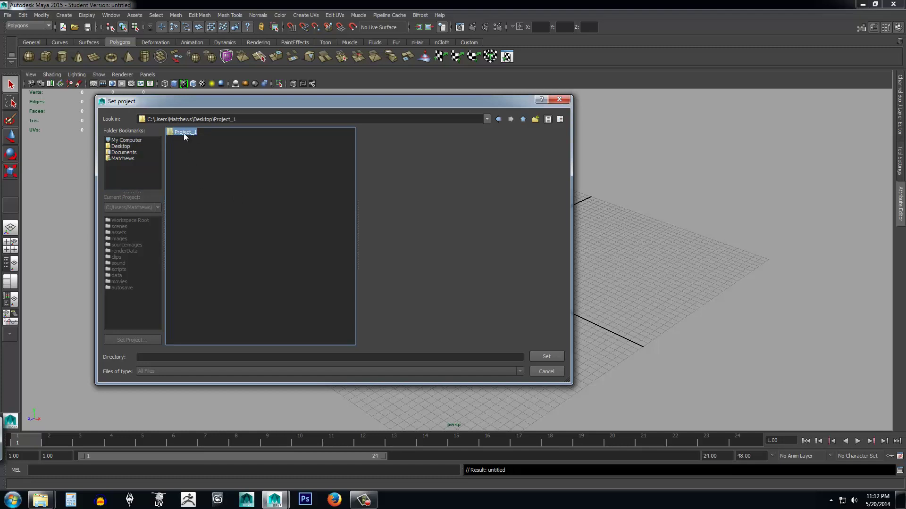
Step: Check the subfolders inside the inner Project_1 folder, then set that inner folder as the current project
{"action": "double_click", "coordinate": [183, 134]}
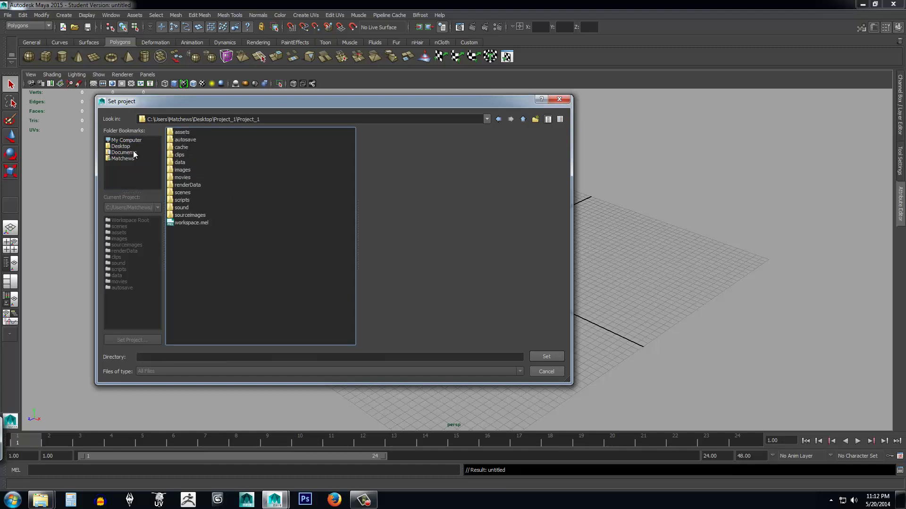
{"action": "left_click", "coordinate": [525, 119]}
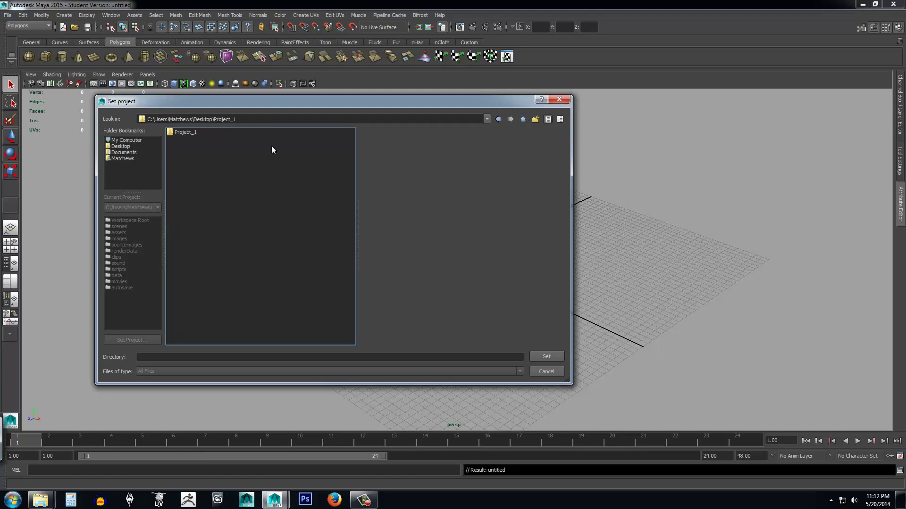
{"action": "left_click", "coordinate": [182, 133]}
{"action": "double_click", "coordinate": [185, 132]}
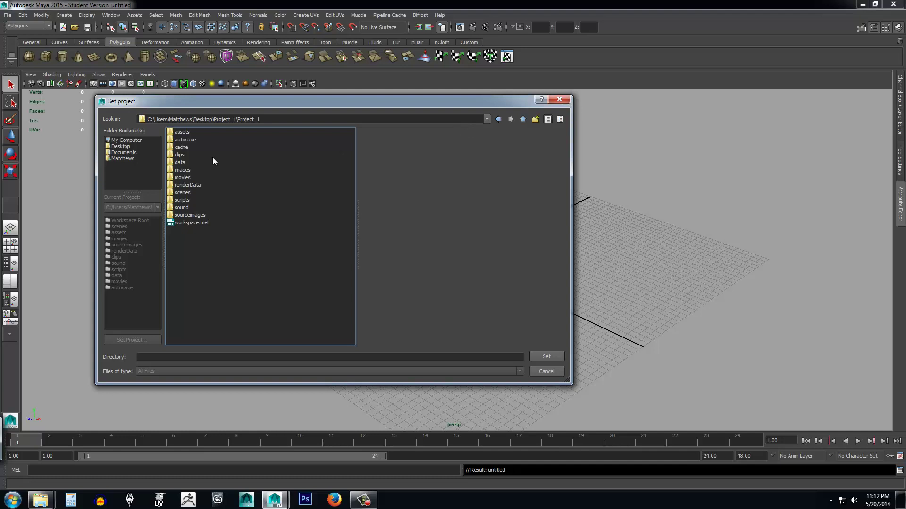
{"action": "left_click", "coordinate": [522, 120]}
{"action": "left_click", "coordinate": [185, 133]}
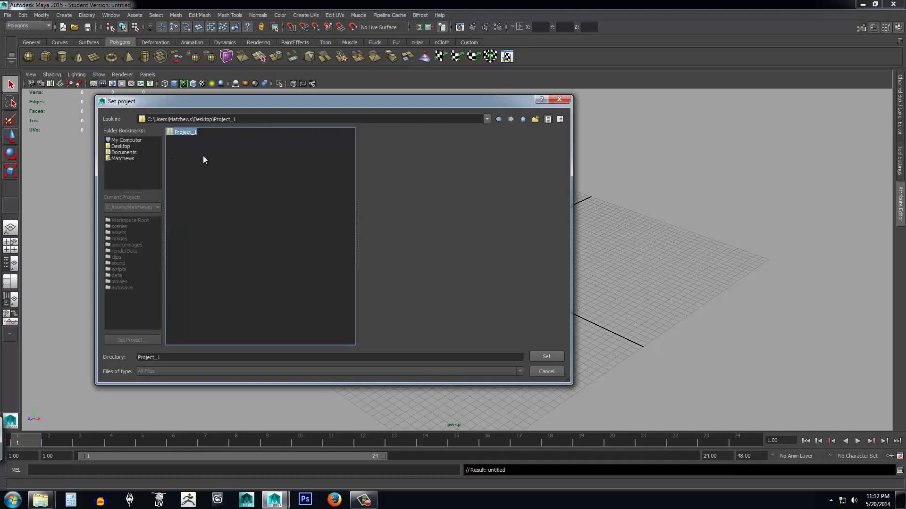
{"action": "left_click", "coordinate": [541, 358]}
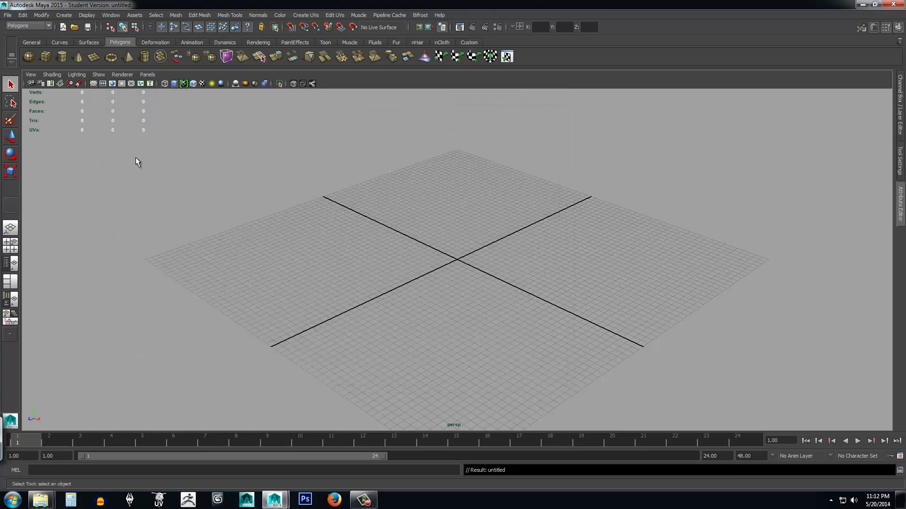
Step: Save the scene as Example_1 in Maya Binary format in the scenes folder of Project_1
{"action": "left_click", "coordinate": [8, 15]}
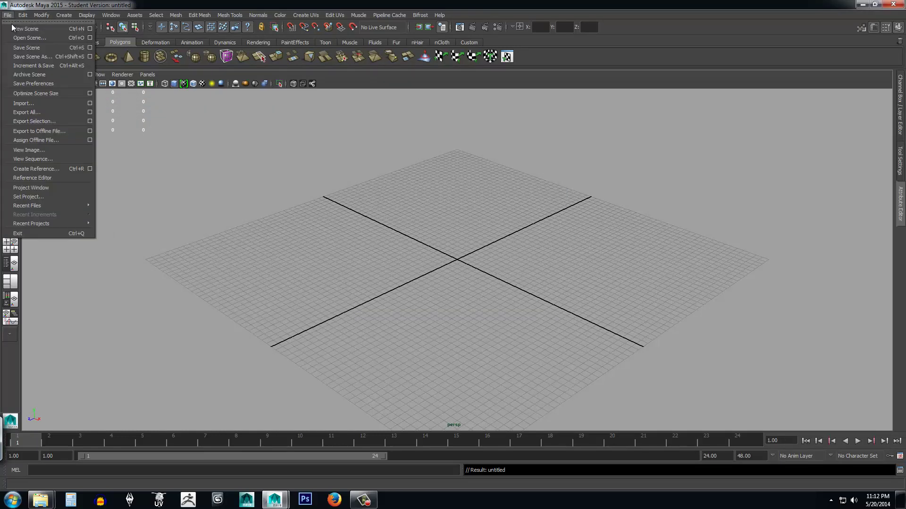
{"action": "left_click", "coordinate": [29, 56]}
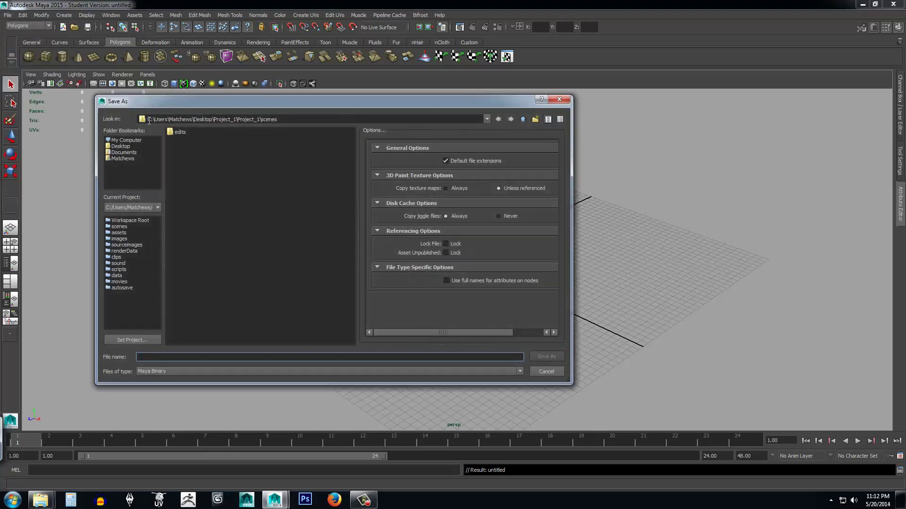
{"action": "left_click", "coordinate": [277, 120]}
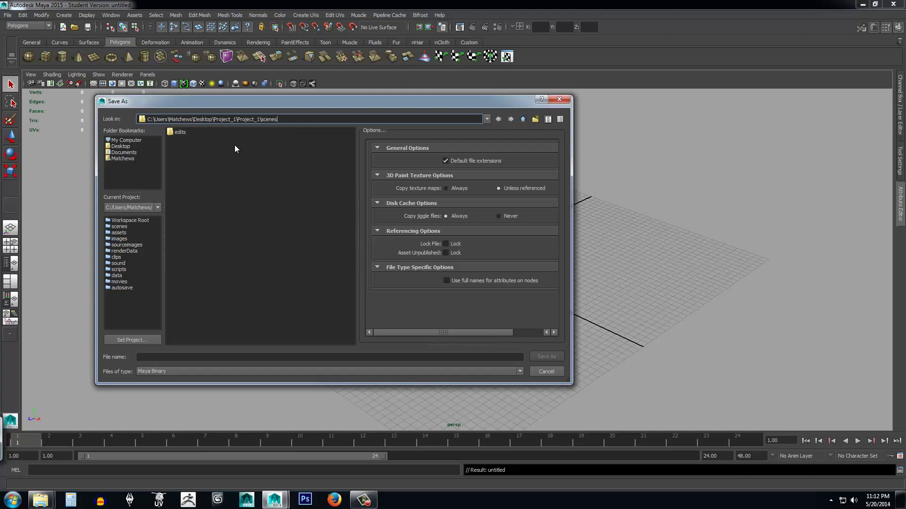
{"action": "left_click", "coordinate": [196, 151]}
{"action": "left_click", "coordinate": [172, 357]}
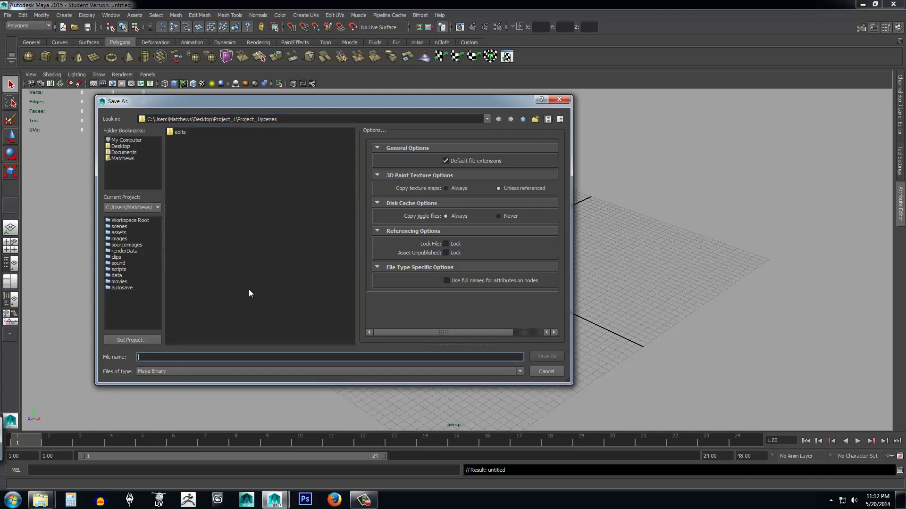
{"action": "type", "text": "Example_1"}
{"action": "left_click", "coordinate": [546, 357]}
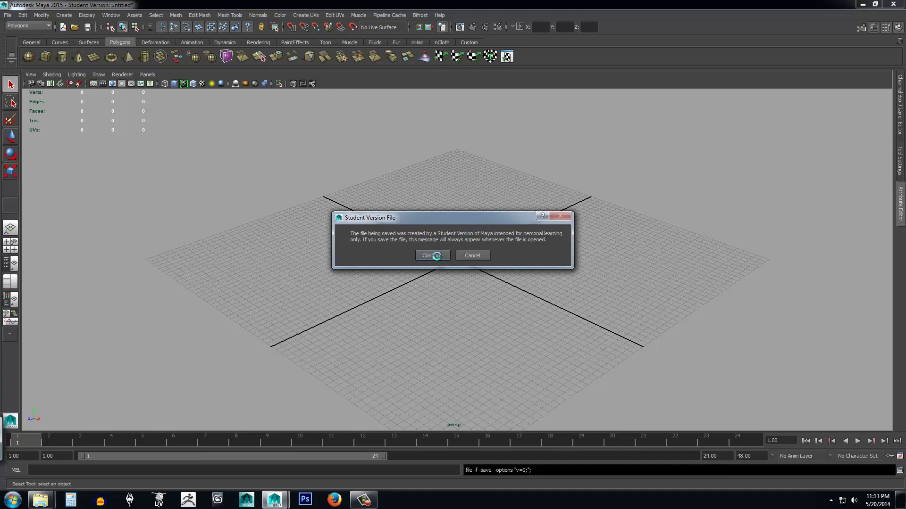
Step: Accept the student version notice to finish saving, switch to Explorer and check Project_1's scenes folder for Example_1.mb
{"action": "left_click", "coordinate": [433, 255]}
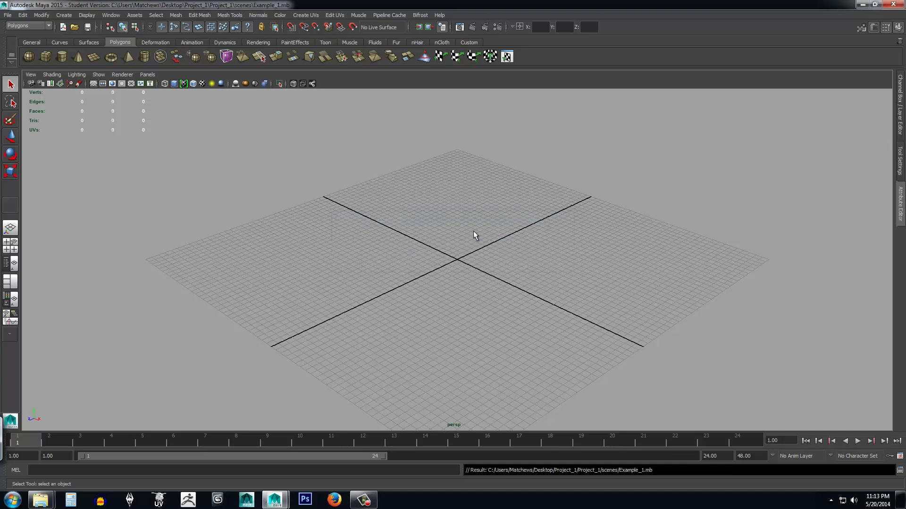
{"action": "left_click", "coordinate": [862, 5]}
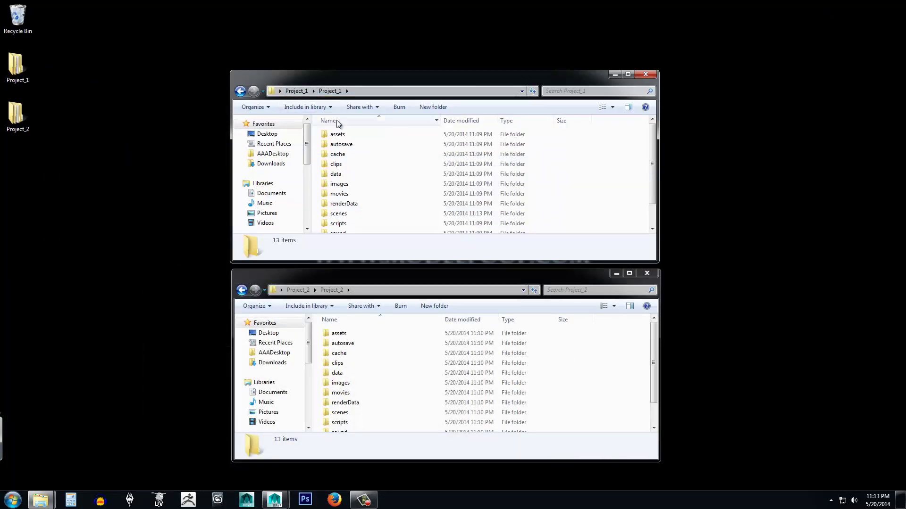
{"action": "left_click", "coordinate": [339, 215]}
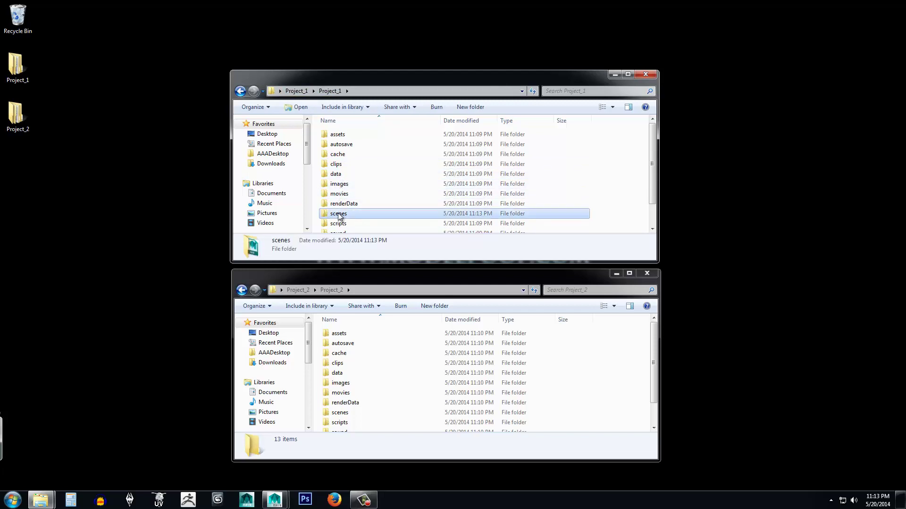
{"action": "double_click", "coordinate": [339, 215]}
{"action": "left_click", "coordinate": [343, 146]}
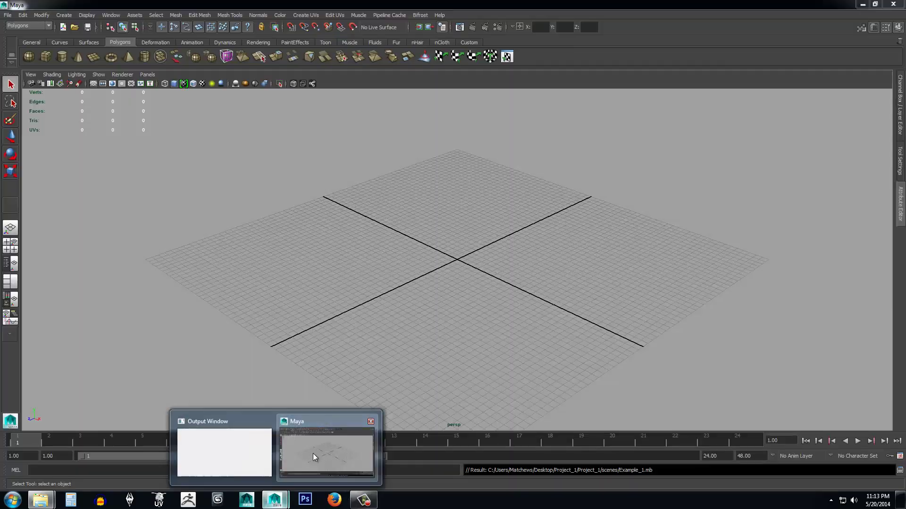
Step: Switch back to Maya and save the new scene as Example_2 in Maya Binary format in Project_2's scenes folder
{"action": "left_click", "coordinate": [312, 454]}
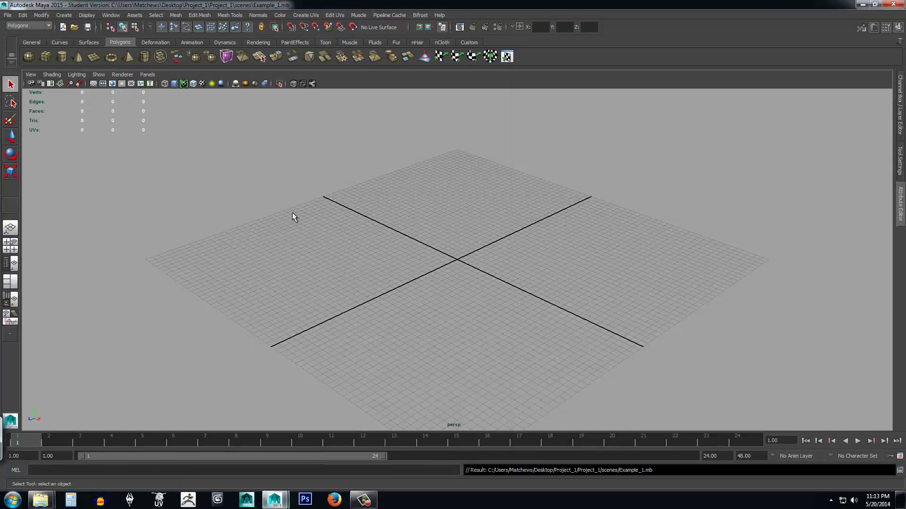
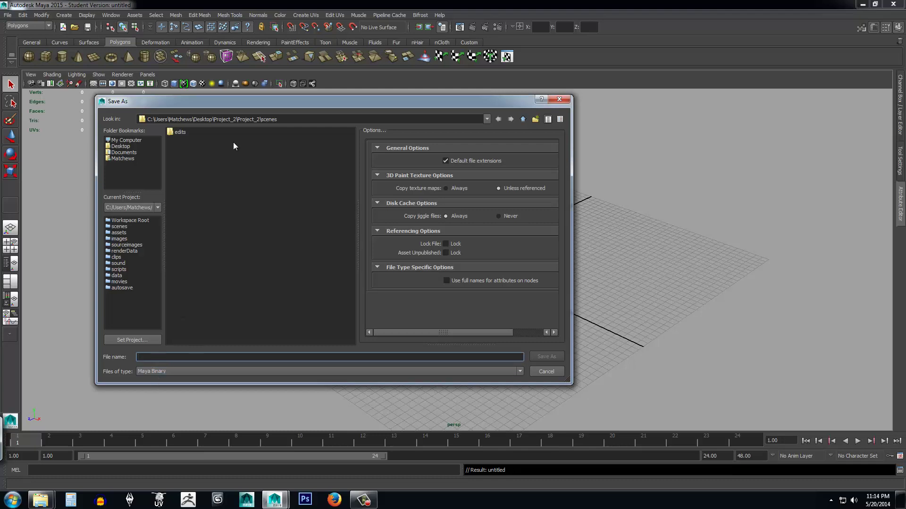
{"action": "type", "text": "Exam"}
{"action": "type", "text": "ple+"}
{"action": "type", "text": "2"}
{"action": "left_click", "coordinate": [545, 357]}
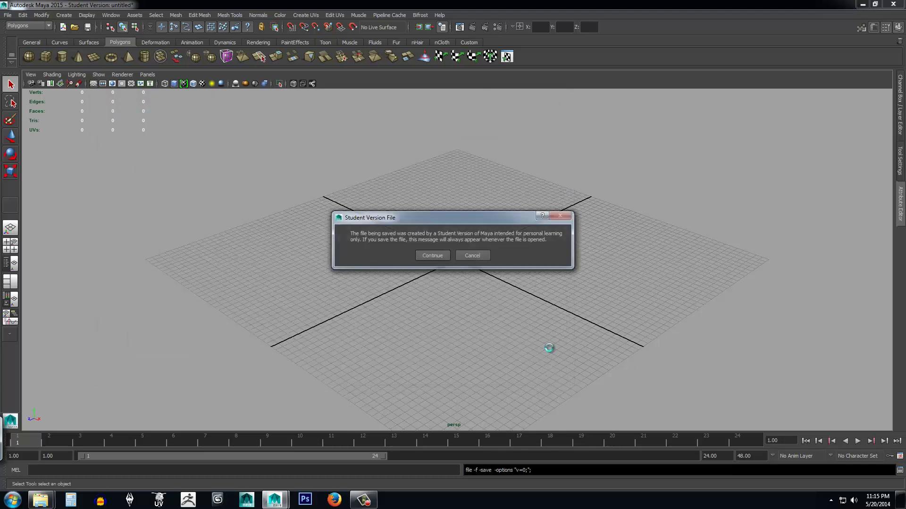
{"action": "left_click", "coordinate": [430, 256]}
Step: Switch to Explorer, check Project_2's scenes folder for Example_2.mb and look into the images folders of both projects
{"action": "left_click", "coordinate": [863, 4]}
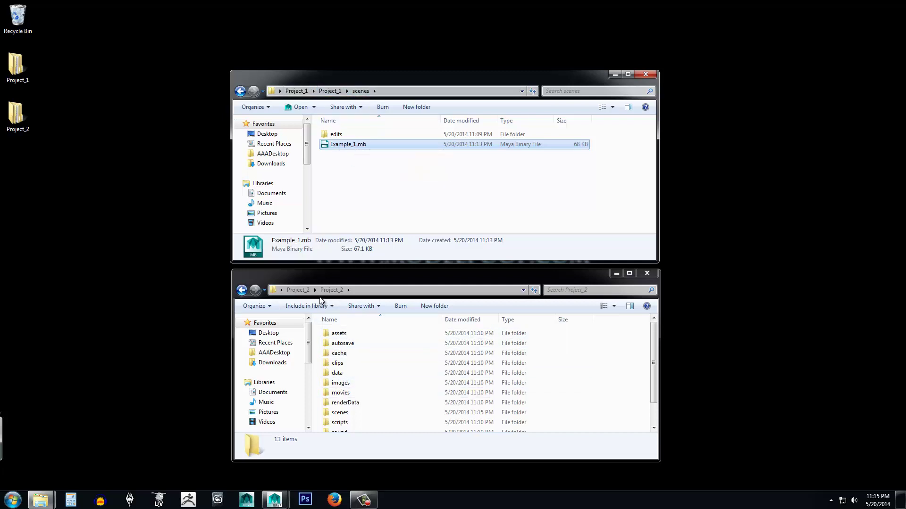
{"action": "double_click", "coordinate": [340, 414]}
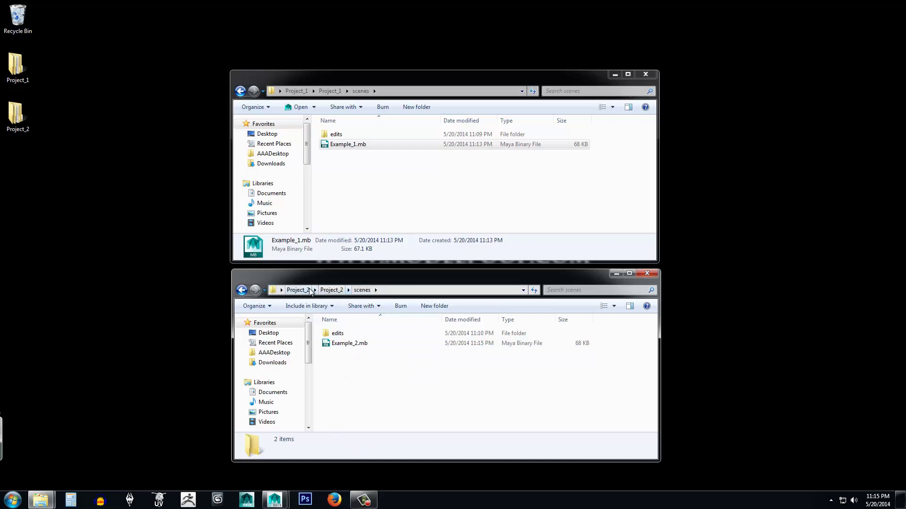
{"action": "left_click", "coordinate": [333, 290]}
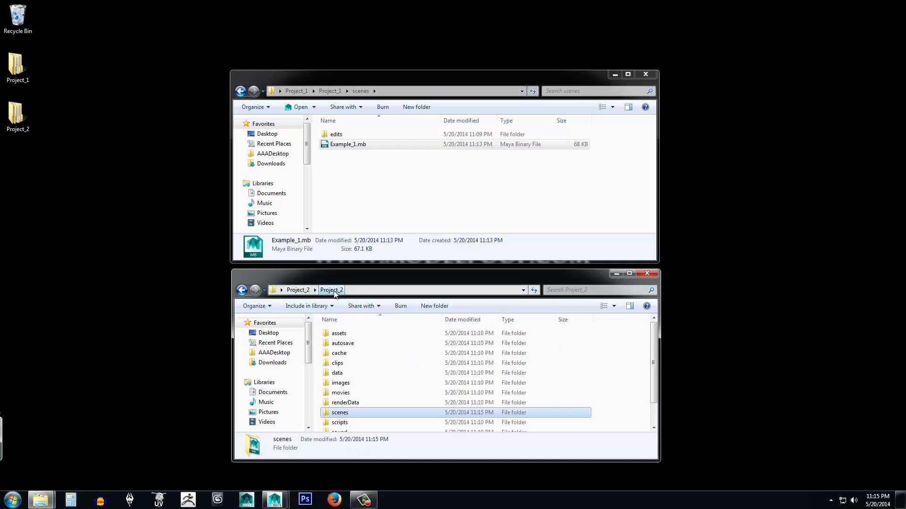
{"action": "left_click", "coordinate": [332, 91]}
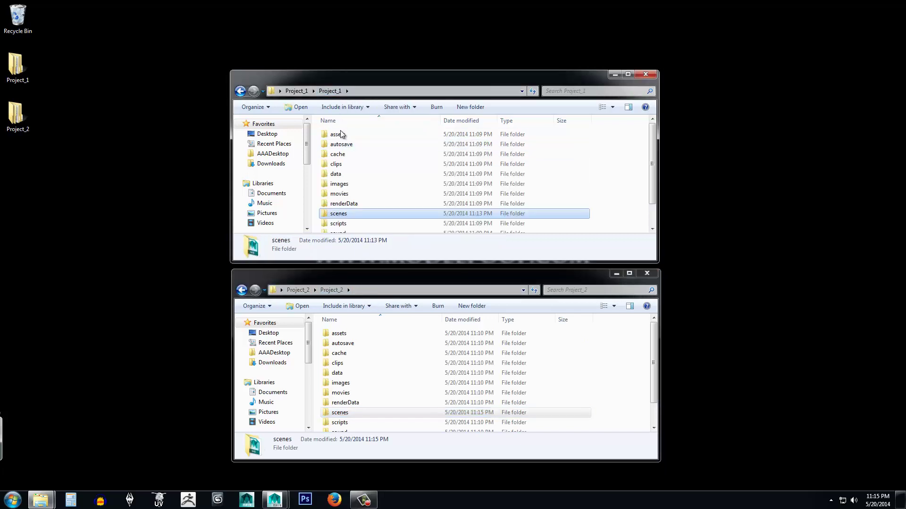
{"action": "scroll", "coordinate": [347, 218], "scroll_direction": "down", "scroll_amount": 1}
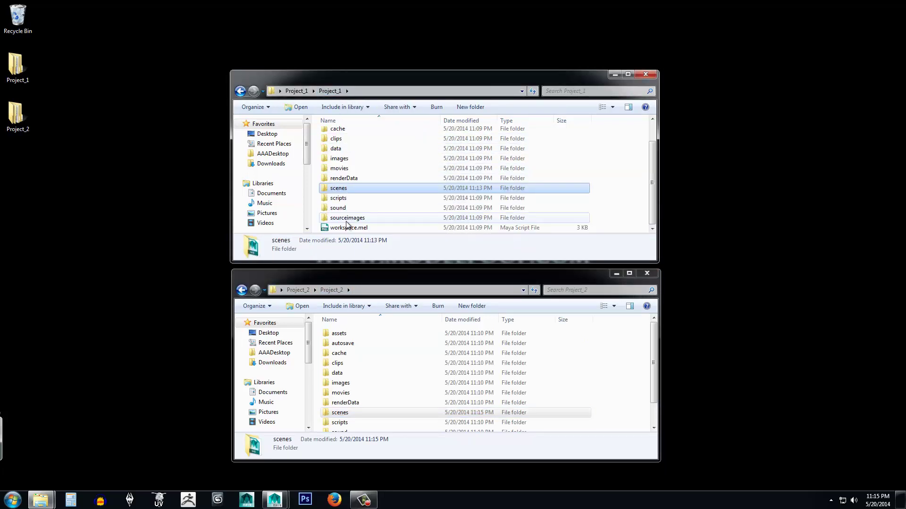
{"action": "scroll", "coordinate": [337, 193], "scroll_direction": "up", "scroll_amount": 1}
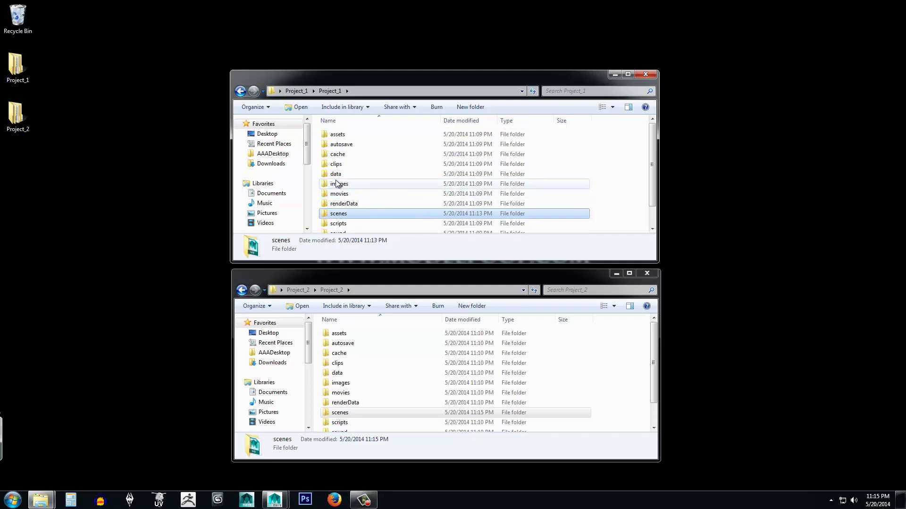
{"action": "double_click", "coordinate": [337, 183]}
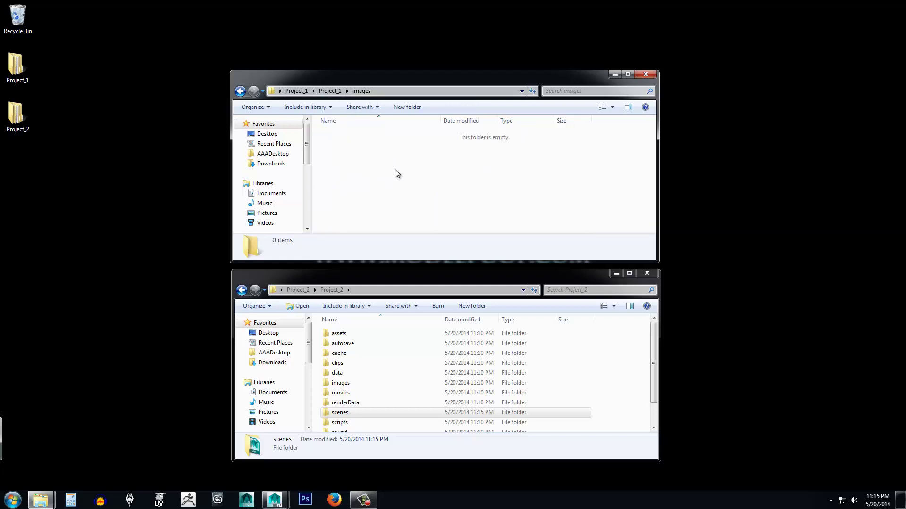
{"action": "double_click", "coordinate": [338, 382]}
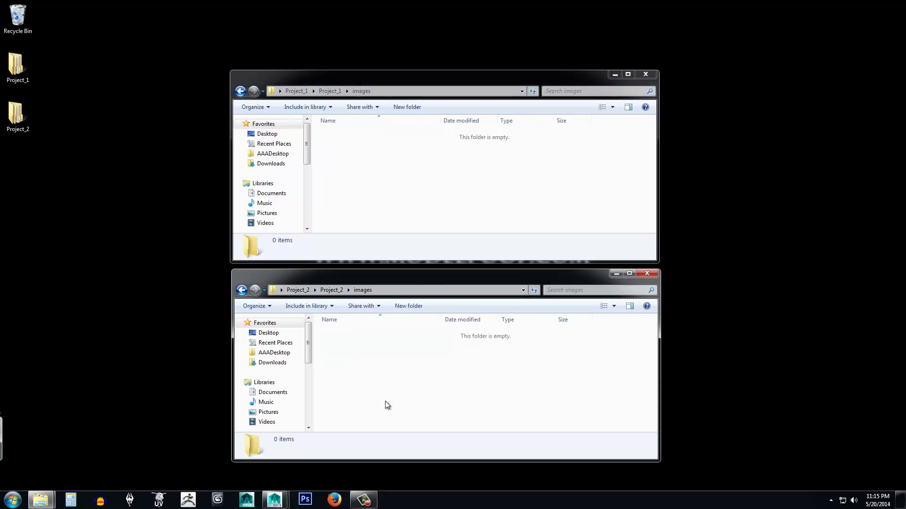
Step: Switch back to Maya and set the inner Project_1 folder on the Desktop as the current project
{"action": "mouse_move", "coordinate": [275, 500]}
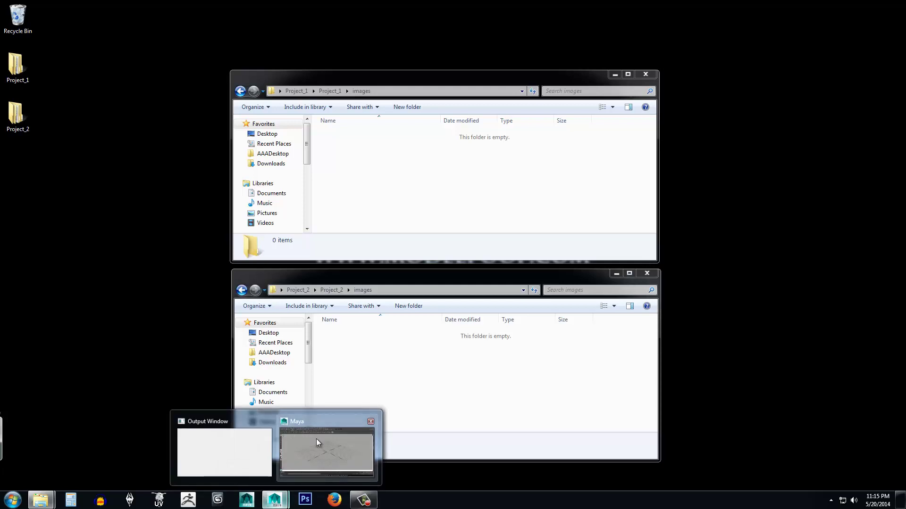
{"action": "left_click", "coordinate": [316, 442]}
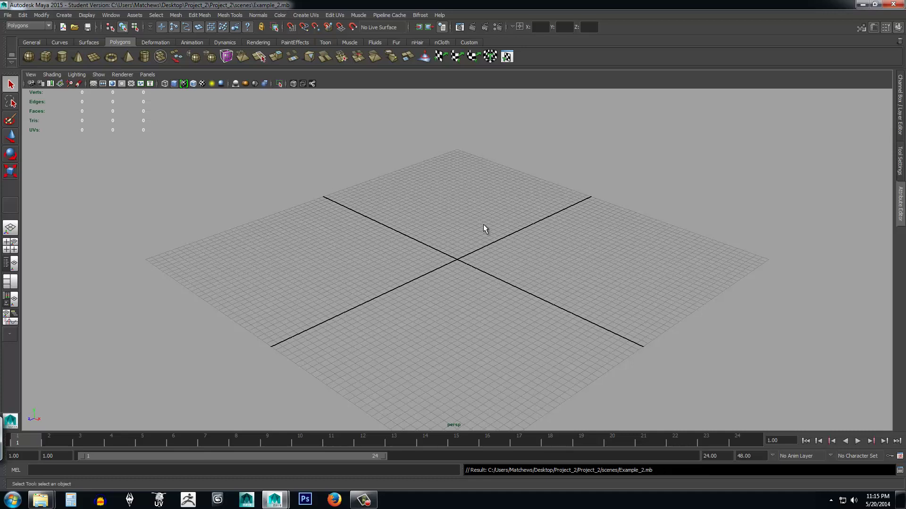
{"action": "left_click", "coordinate": [8, 15]}
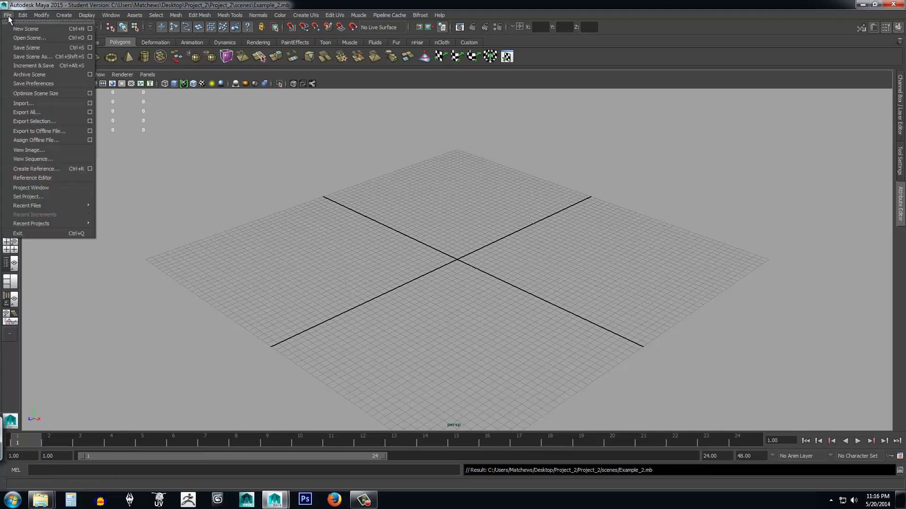
{"action": "left_click", "coordinate": [23, 197]}
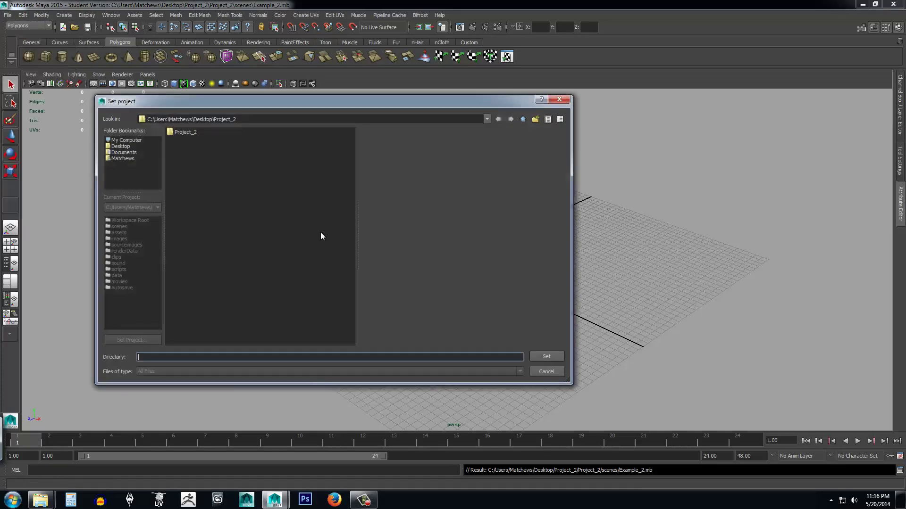
{"action": "left_click", "coordinate": [119, 146]}
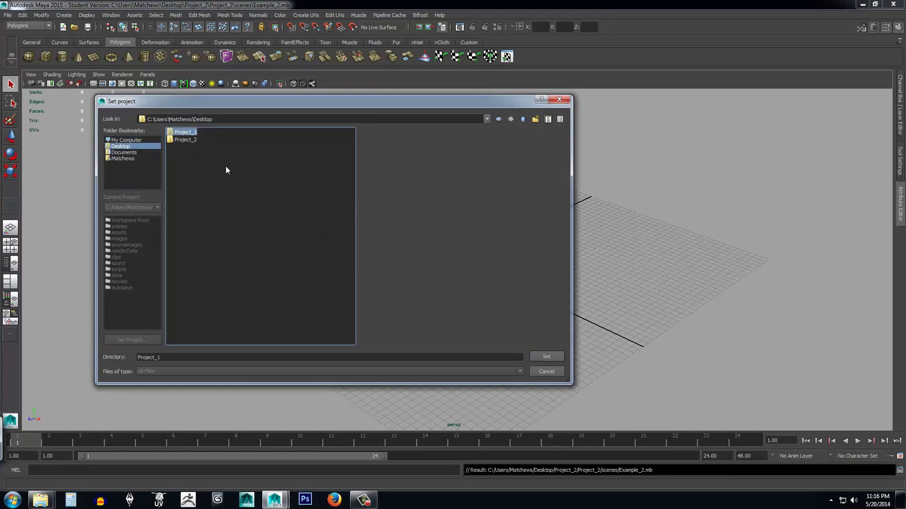
{"action": "double_click", "coordinate": [189, 134]}
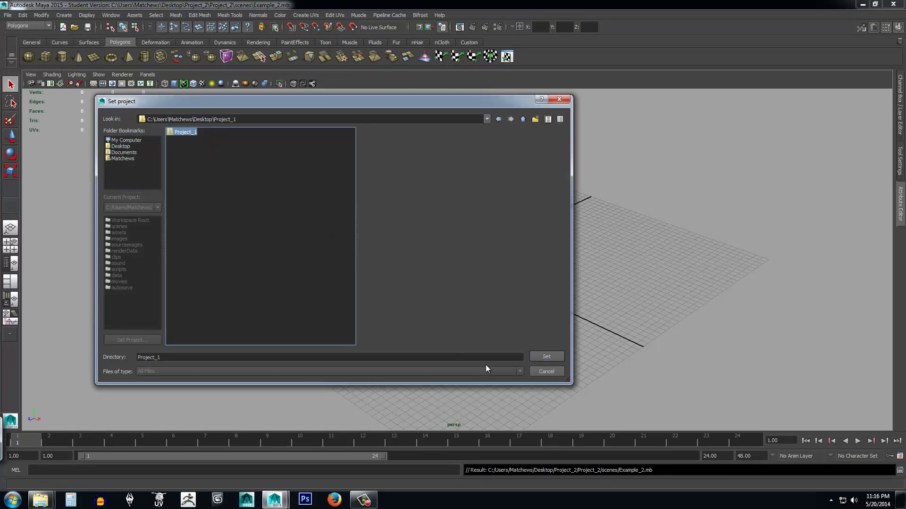
{"action": "left_click", "coordinate": [546, 357]}
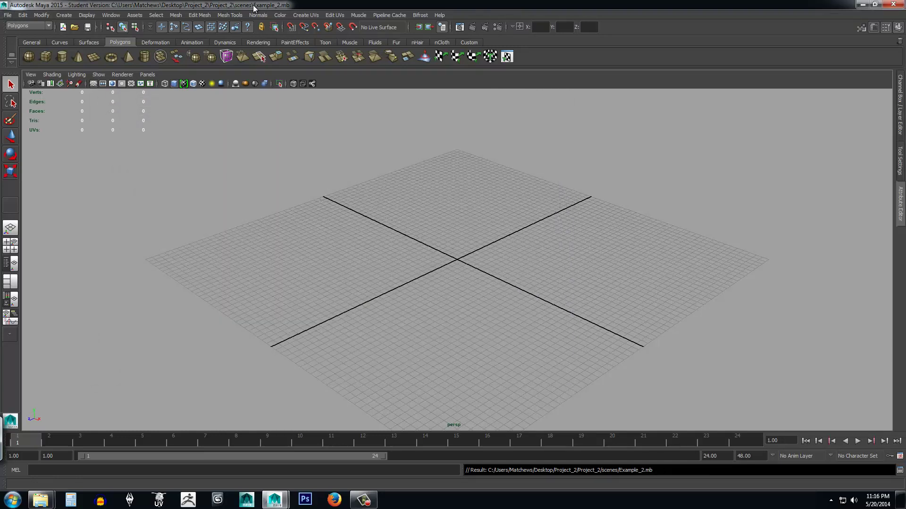
Step: Check which folder Save Scene As offers for the open Example_2 scene, without saving it
{"action": "left_click", "coordinate": [7, 14]}
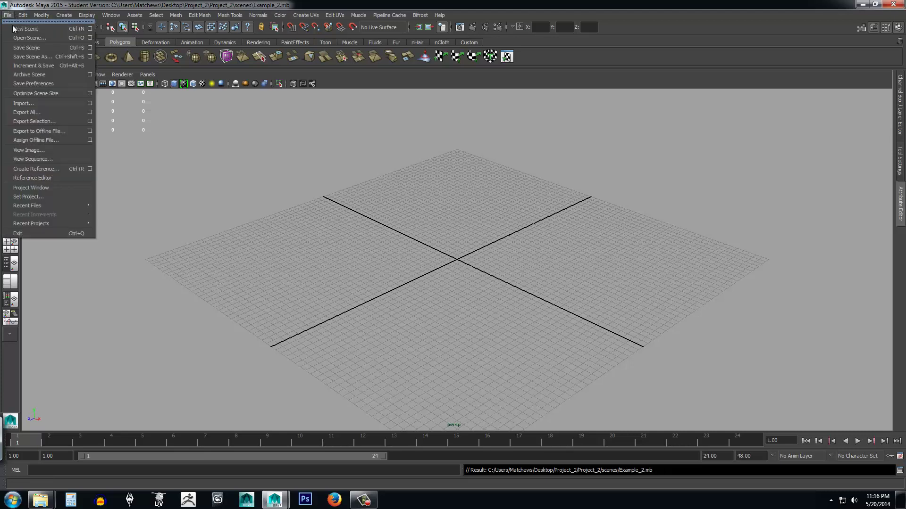
{"action": "left_click", "coordinate": [25, 55]}
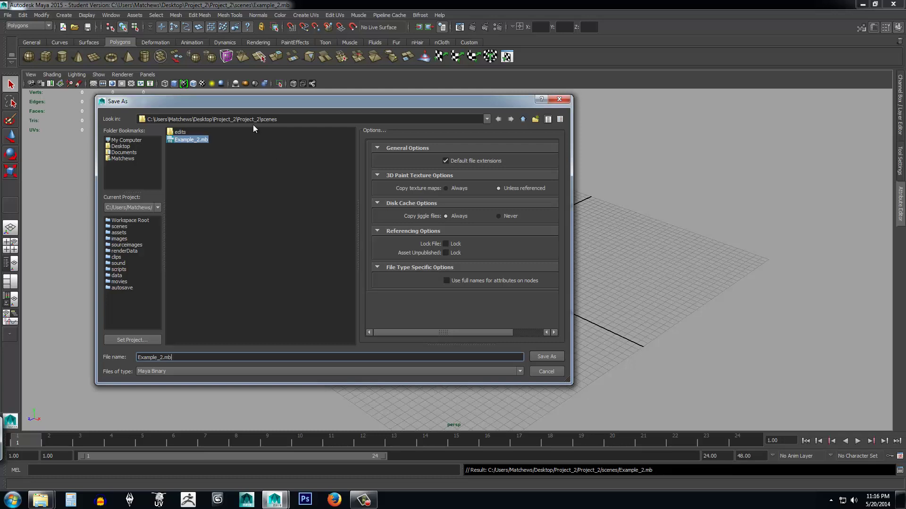
{"action": "left_click", "coordinate": [539, 372]}
Step: Create a new scene and check which folder is offered for saving it, without saving
{"action": "left_click", "coordinate": [8, 15]}
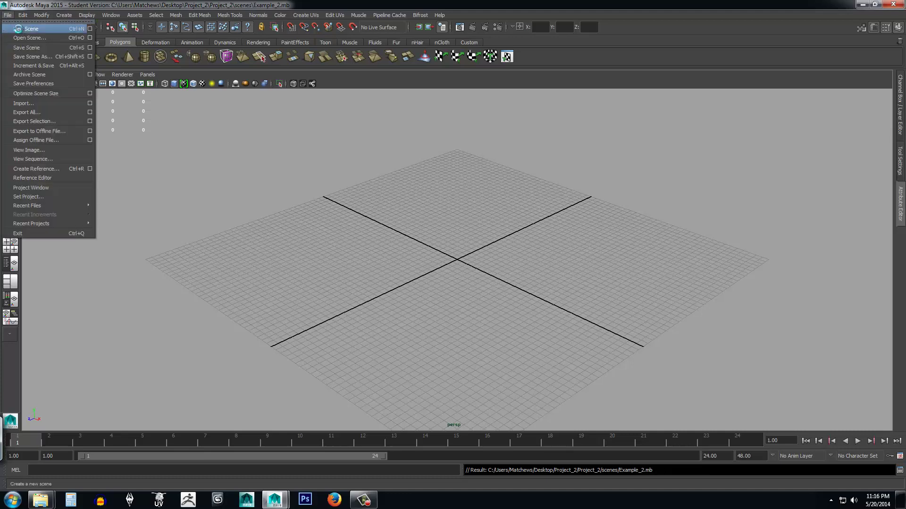
{"action": "left_click", "coordinate": [16, 29]}
{"action": "left_click", "coordinate": [7, 14]}
{"action": "left_click", "coordinate": [26, 48]}
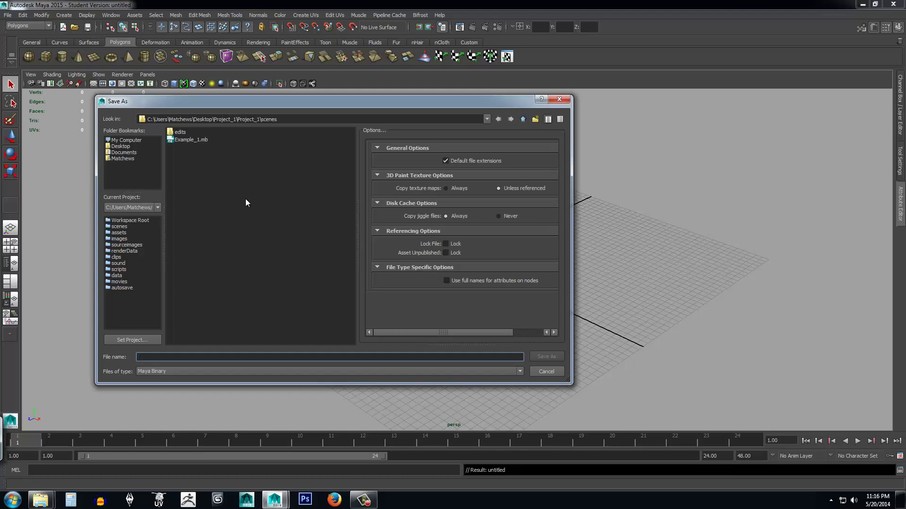
{"action": "left_click", "coordinate": [539, 371]}
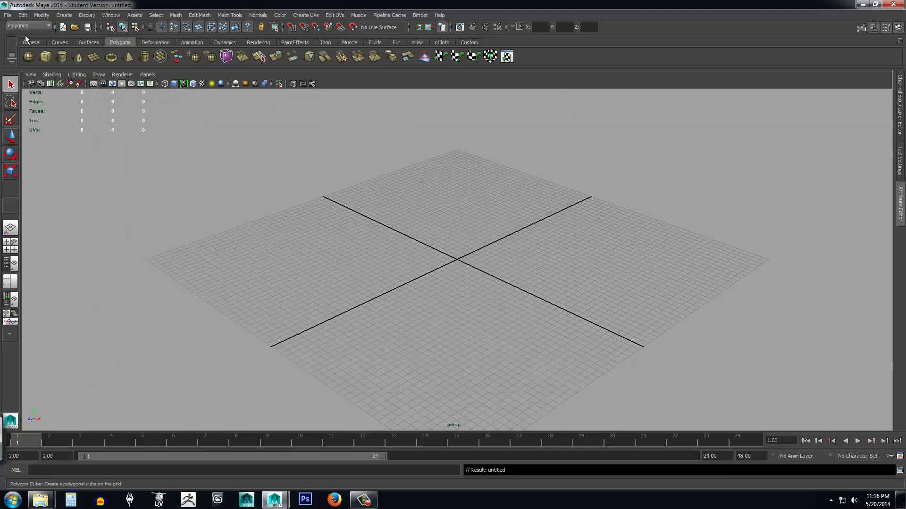
Step: Open the scene Example_1.mb from the scenes folder of Project_1
{"action": "left_click", "coordinate": [8, 15]}
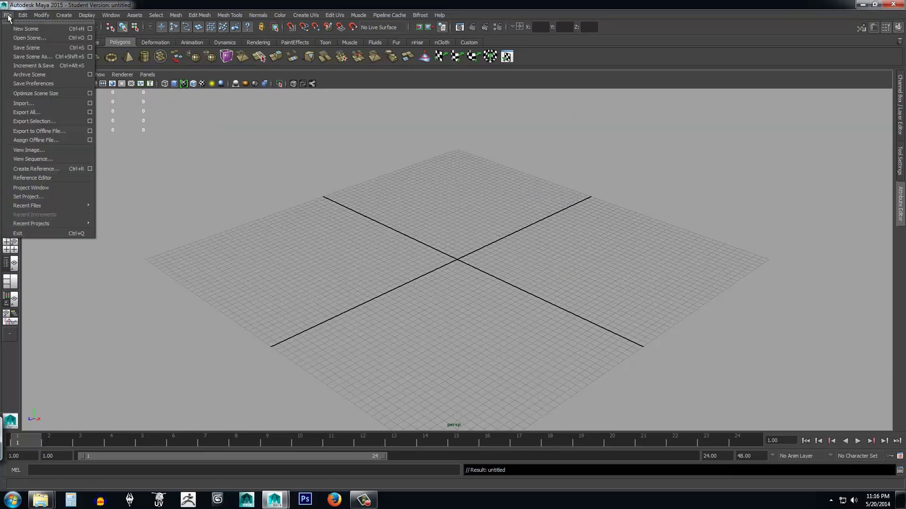
{"action": "left_click", "coordinate": [25, 35]}
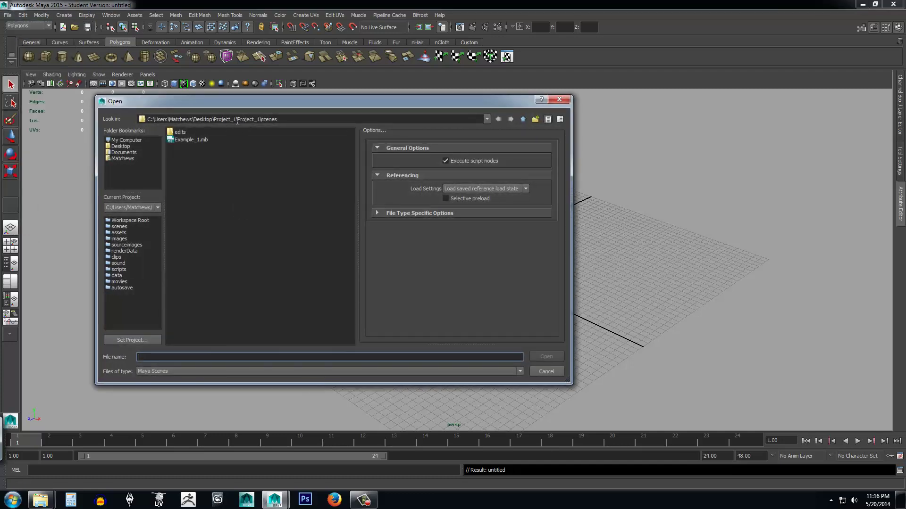
{"action": "left_click", "coordinate": [194, 139]}
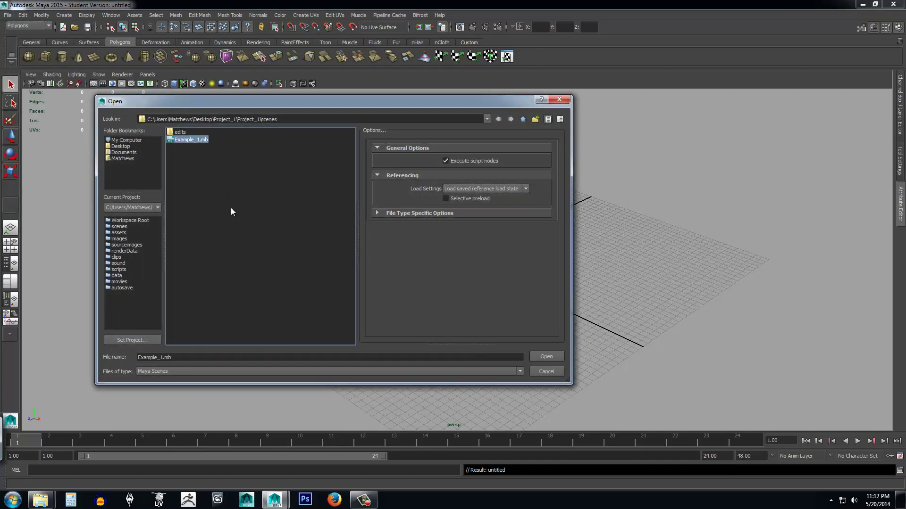
{"action": "left_click", "coordinate": [546, 357]}
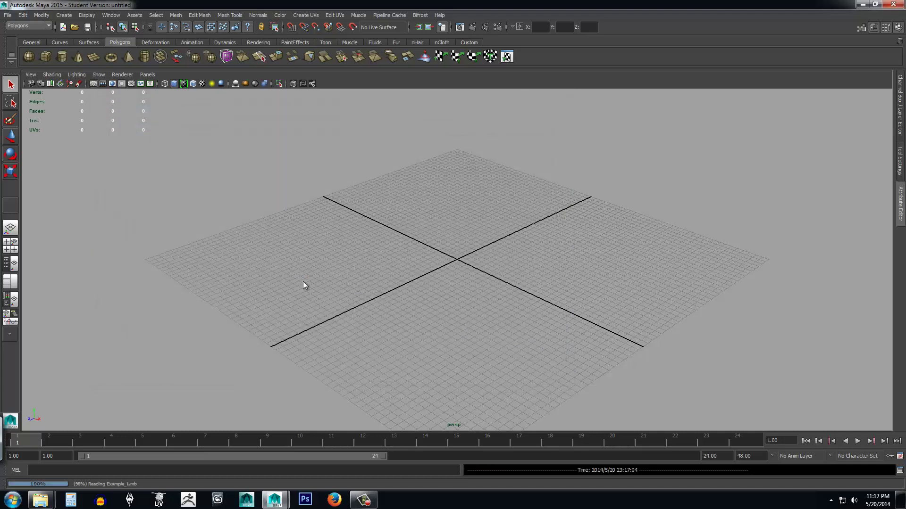